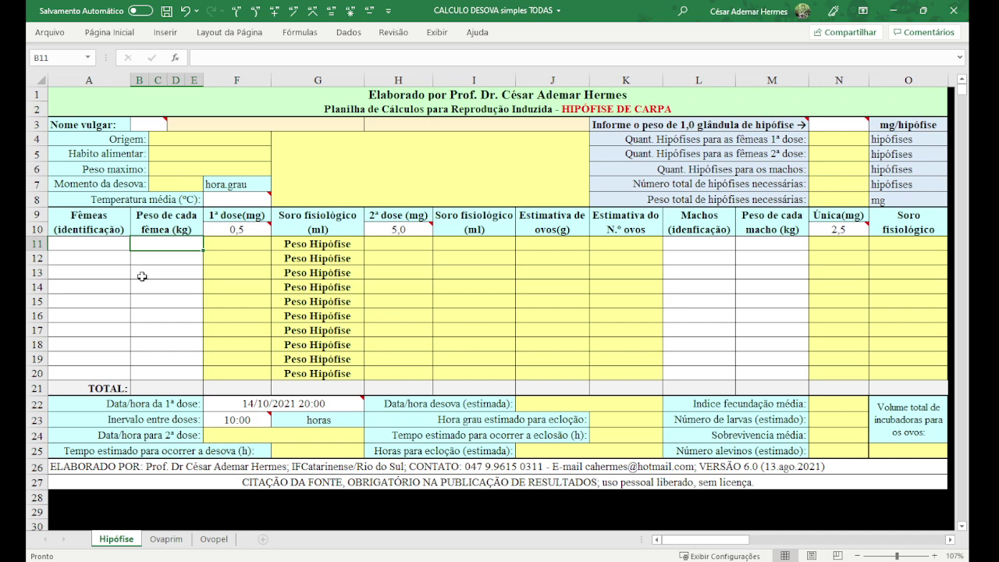
{"action": "left_click", "coordinate": [165, 259]}
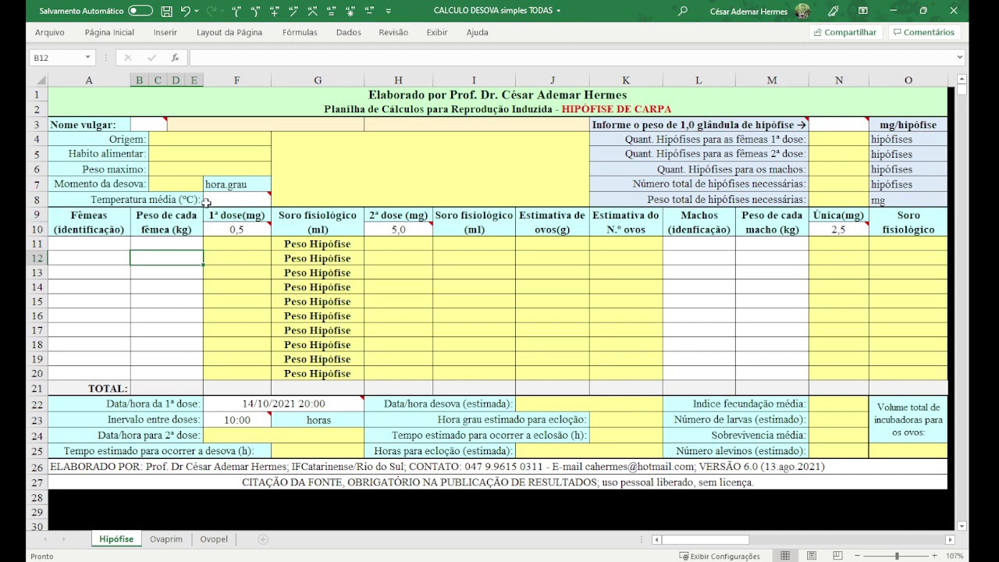
{"action": "mouse_move", "coordinate": [225, 231]}
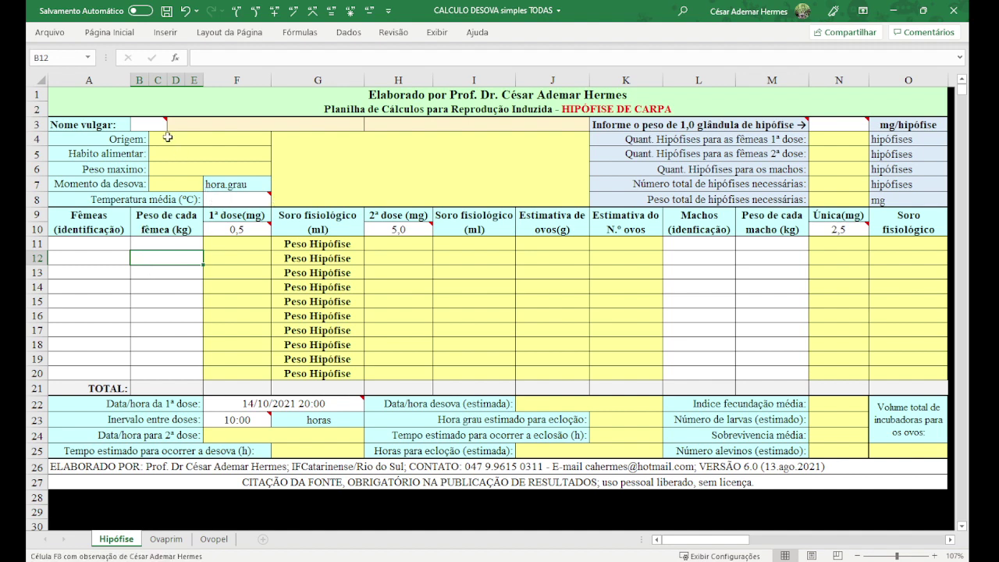
{"action": "mouse_move", "coordinate": [148, 121]}
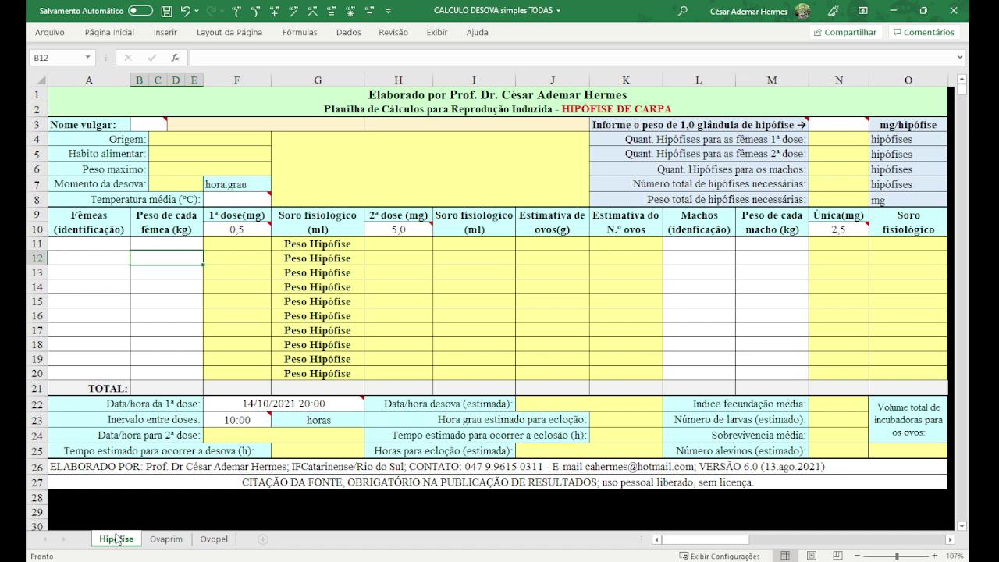
Look over the Ovaprim and Ovopel calculation sheets and return to the Hipófise sheet.
{"action": "left_click", "coordinate": [168, 542]}
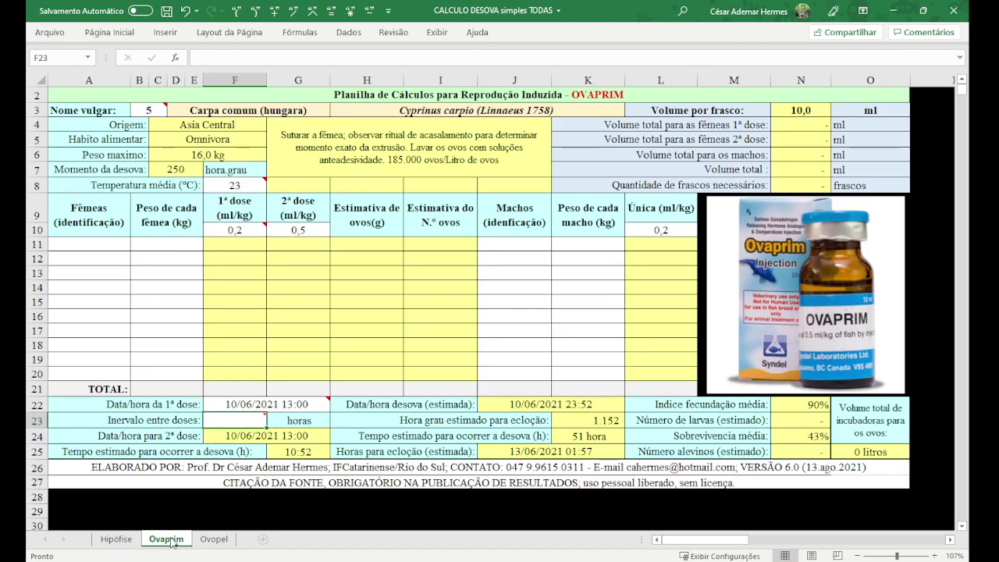
{"action": "left_click", "coordinate": [215, 539]}
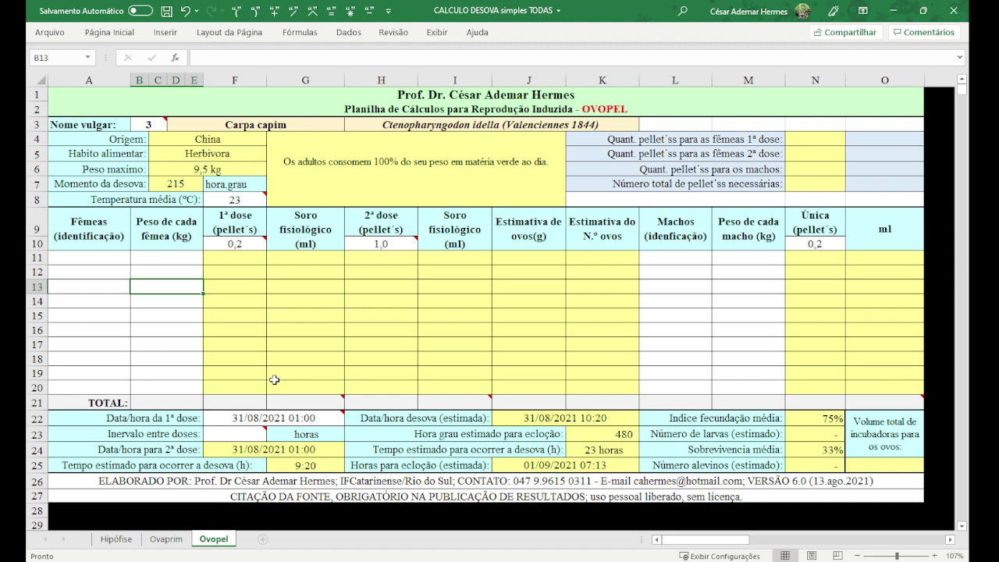
{"action": "left_click", "coordinate": [117, 539]}
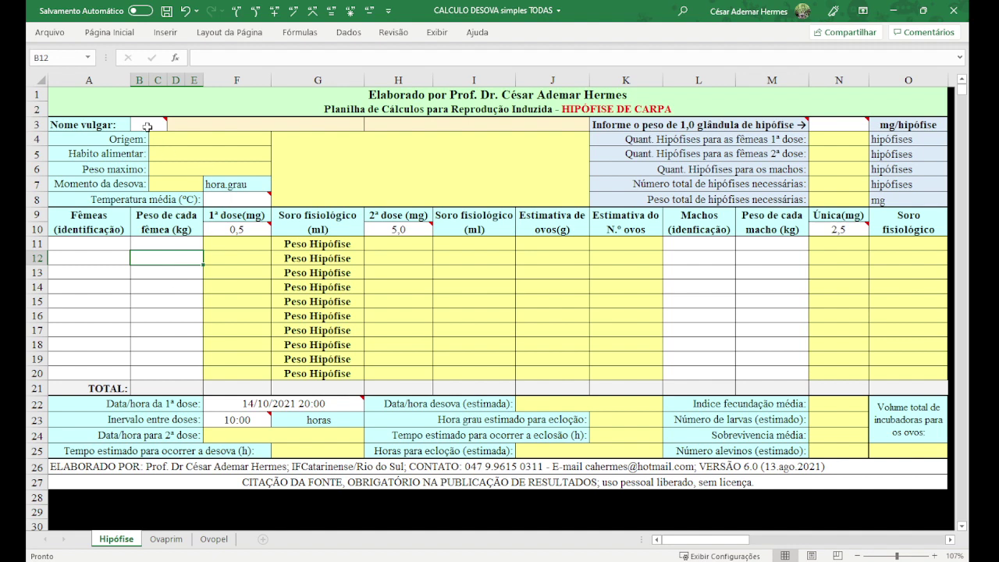
Enter species code 4 for Carpa colorida as the common name on the Hipófise sheet.
{"action": "mouse_move", "coordinate": [146, 126]}
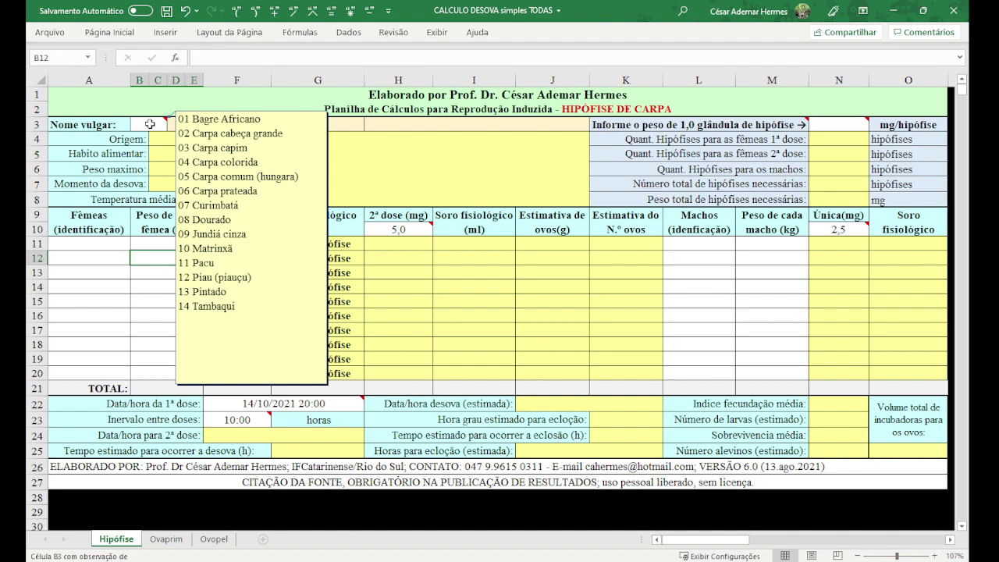
{"action": "left_click", "coordinate": [150, 124]}
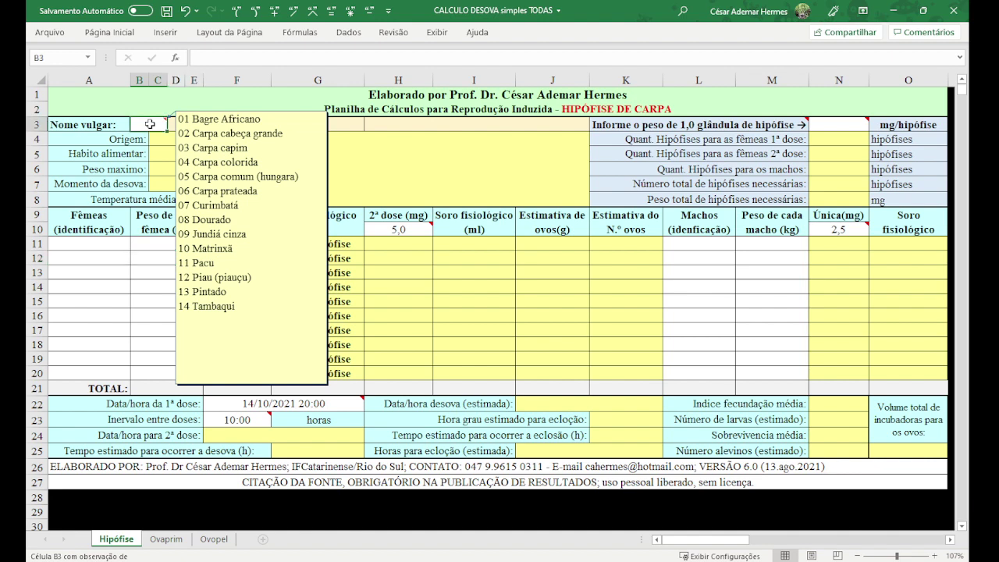
{"action": "type", "text": "4"}
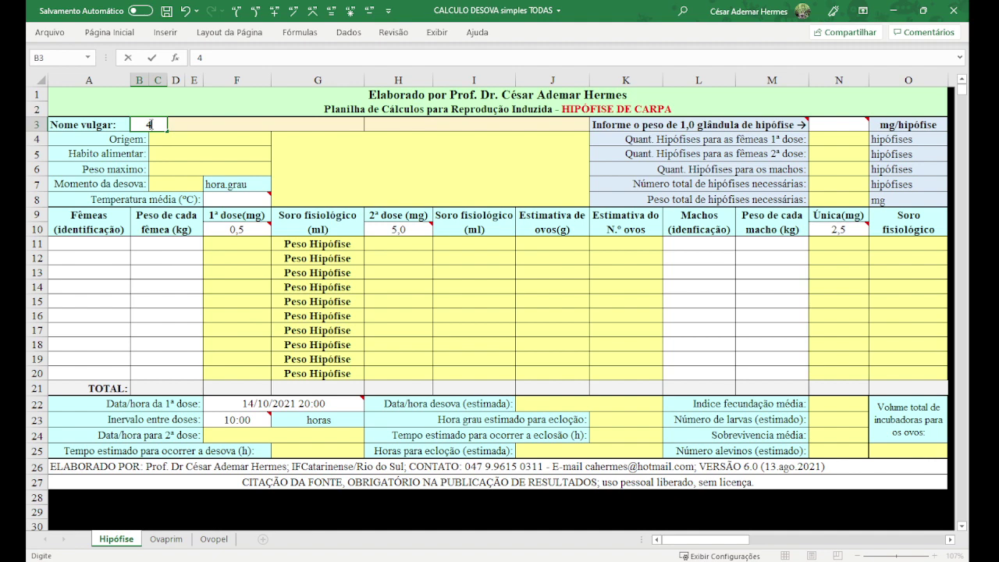
{"action": "key", "text": "Return"}
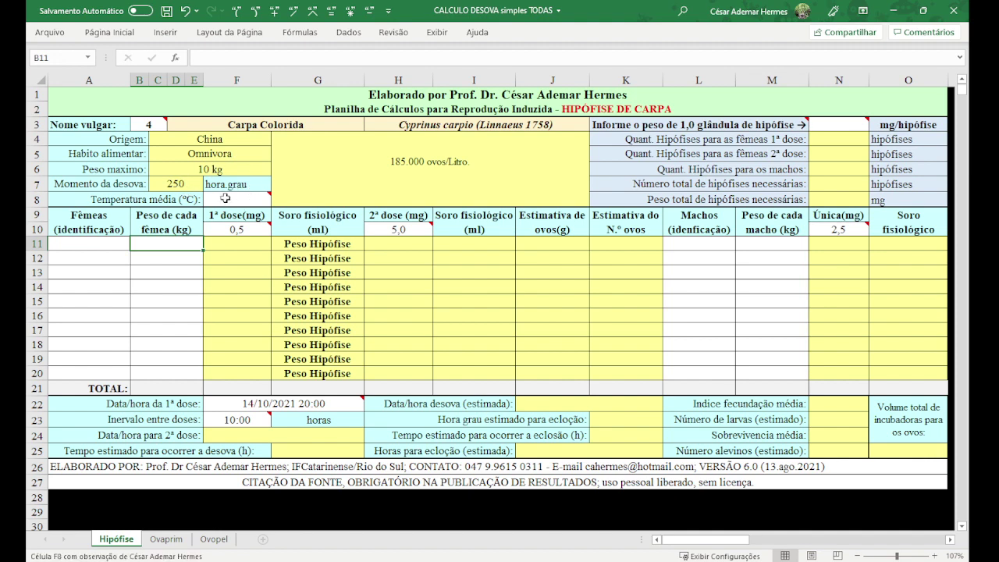
Set the average water temperature (Temperatura média) to 25 °C.
{"action": "mouse_move", "coordinate": [237, 196]}
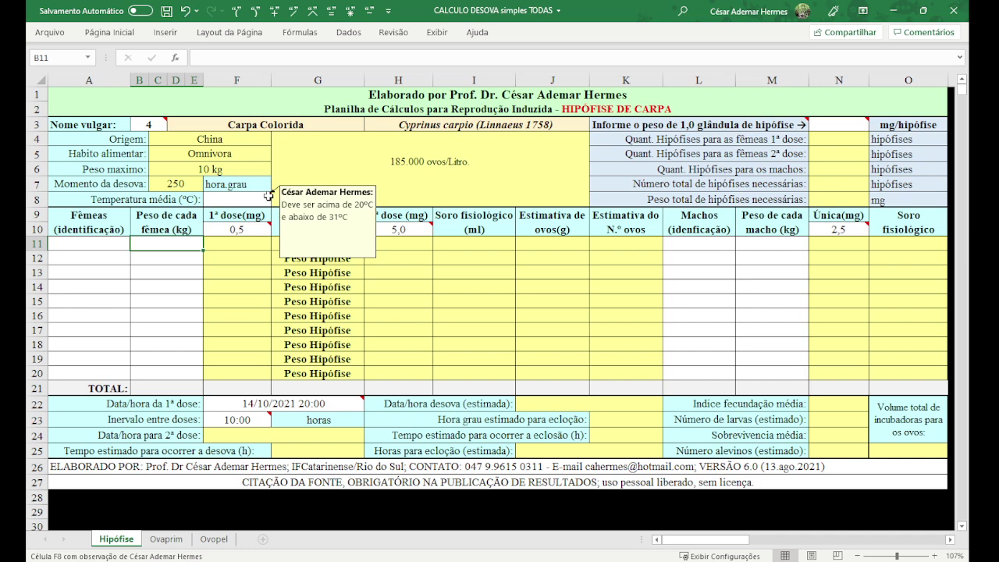
{"action": "mouse_move", "coordinate": [149, 124]}
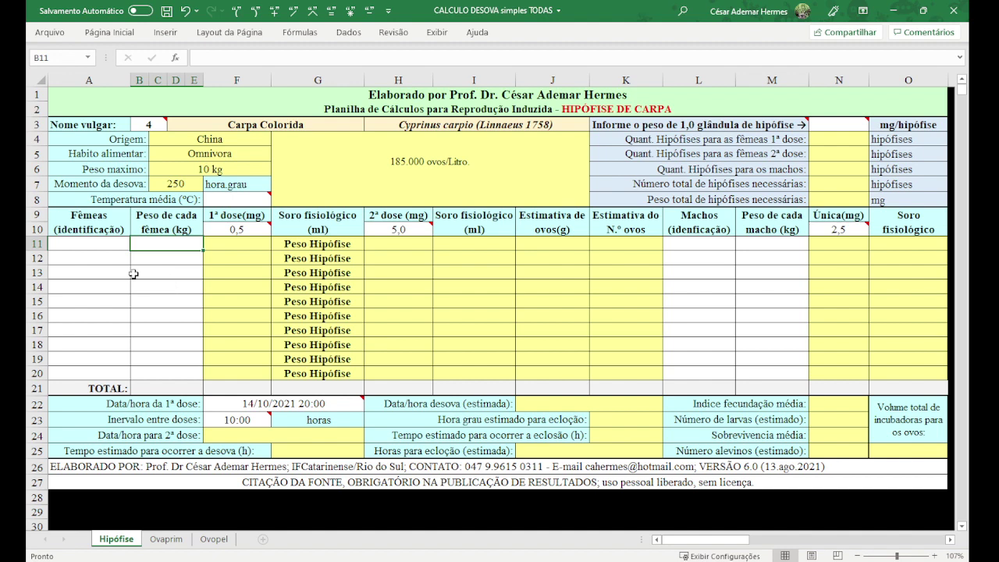
{"action": "left_click", "coordinate": [224, 199]}
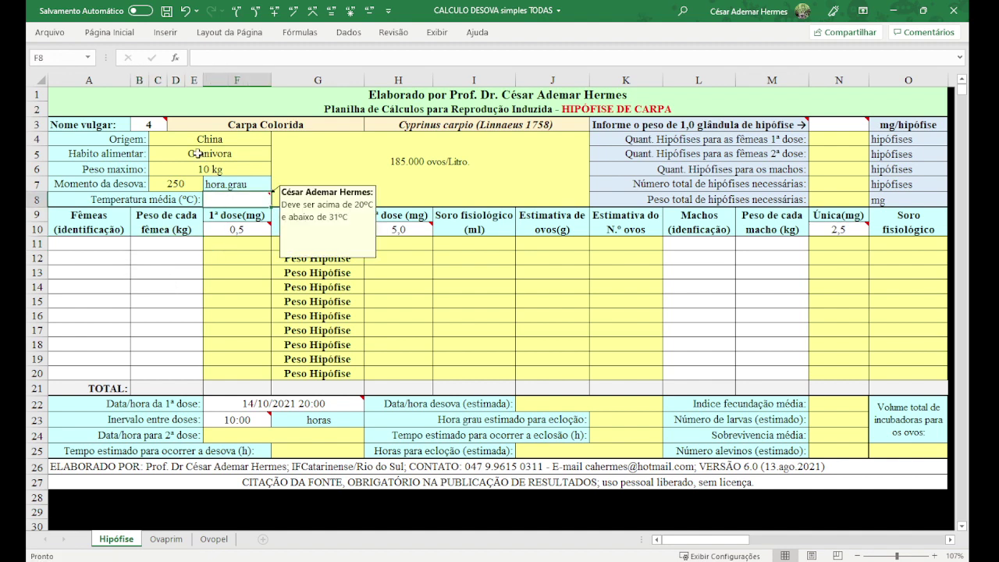
{"action": "left_click", "coordinate": [151, 125]}
{"action": "left_click", "coordinate": [155, 251]}
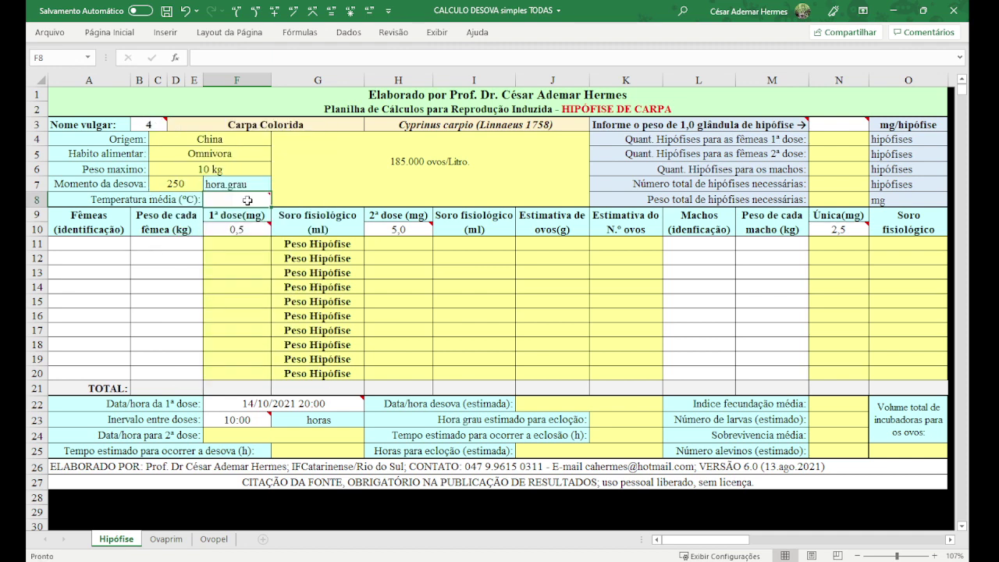
{"action": "mouse_move", "coordinate": [247, 198]}
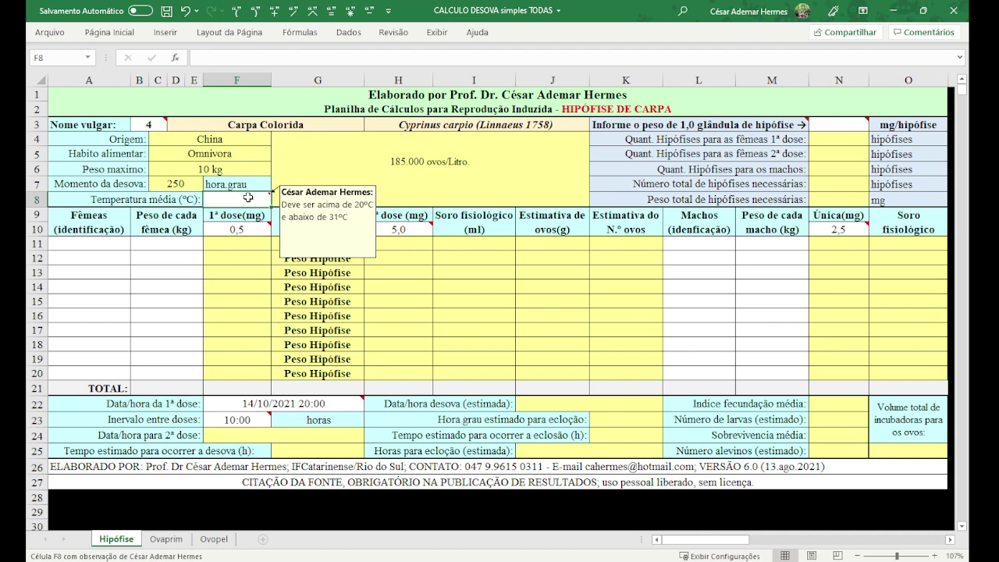
{"action": "type", "text": "25"}
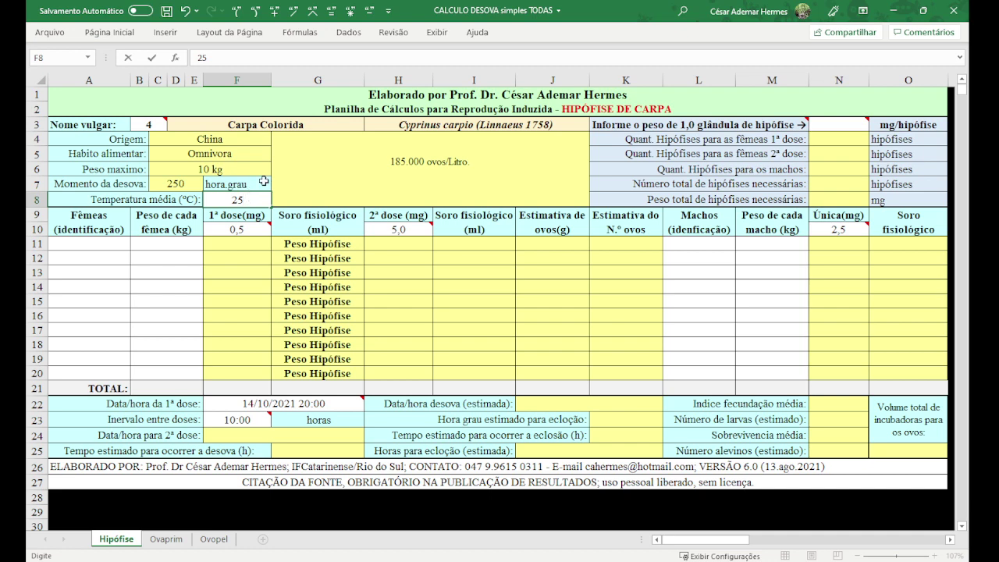
{"action": "key", "text": "ctrl+Return"}
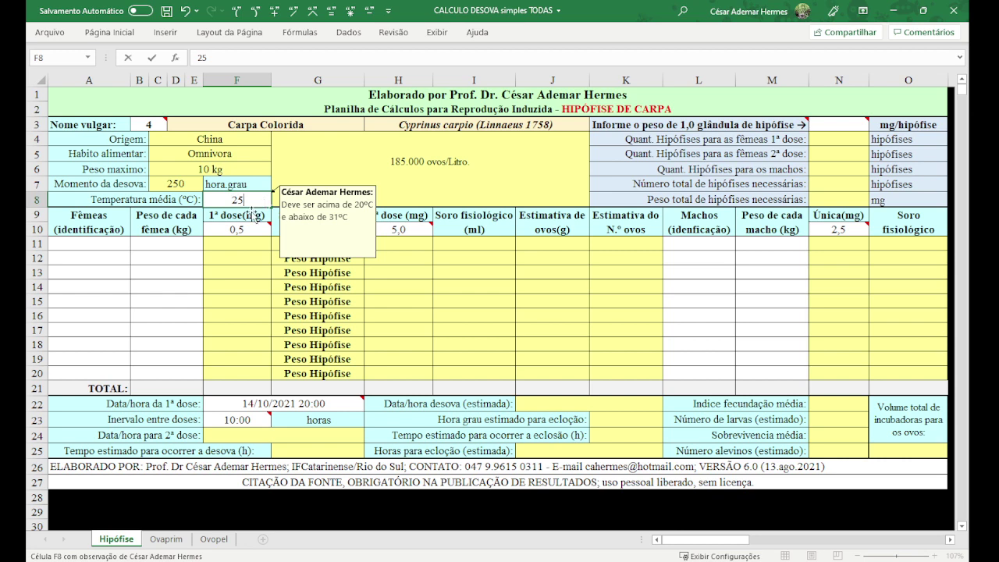
{"action": "type", "text": "25"}
{"action": "left_click", "coordinate": [222, 227]}
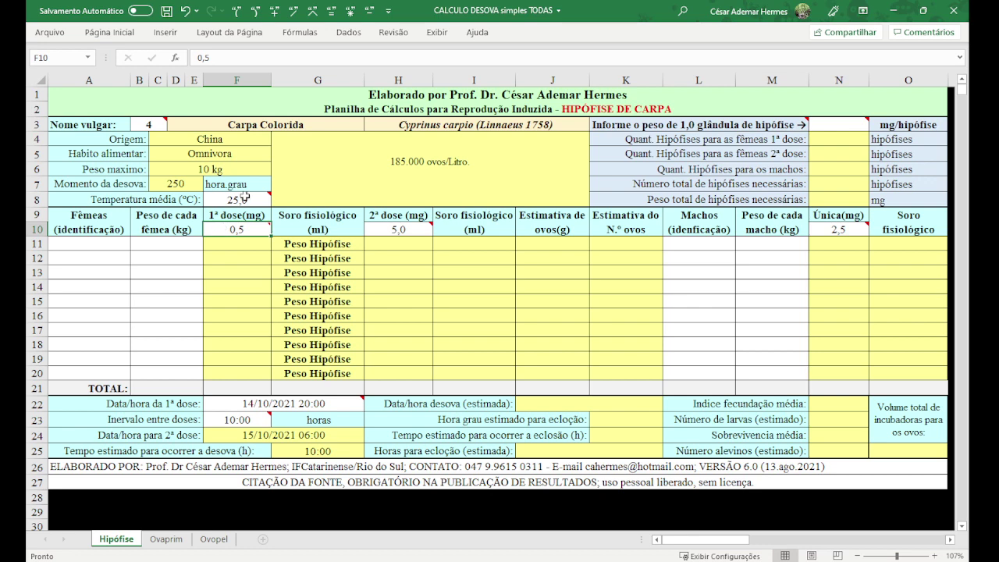
Change the average temperature to 25,5 °C.
{"action": "left_click", "coordinate": [247, 199]}
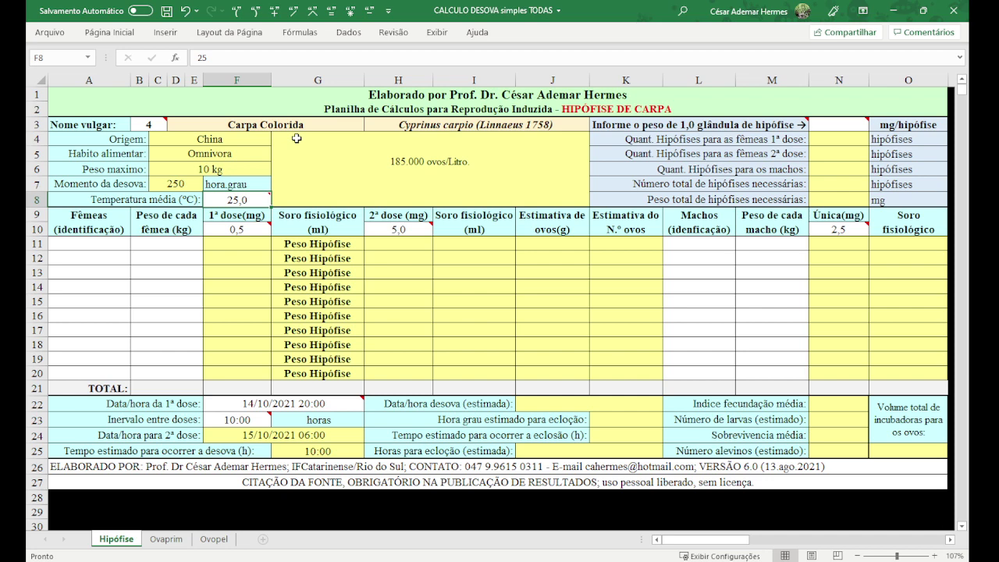
{"action": "type", "text": "25"}
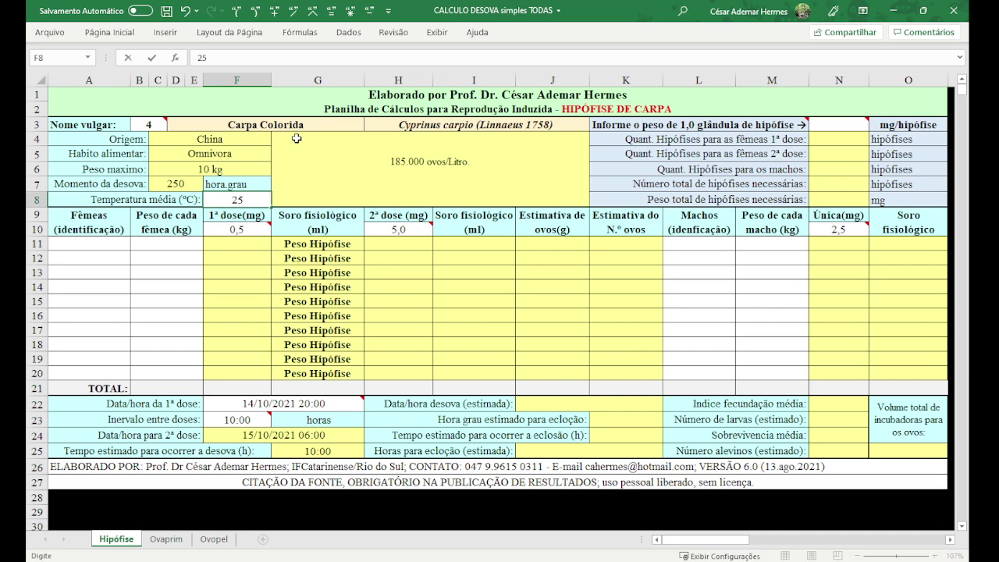
{"action": "type", "text": ",5"}
{"action": "key", "text": "Return"}
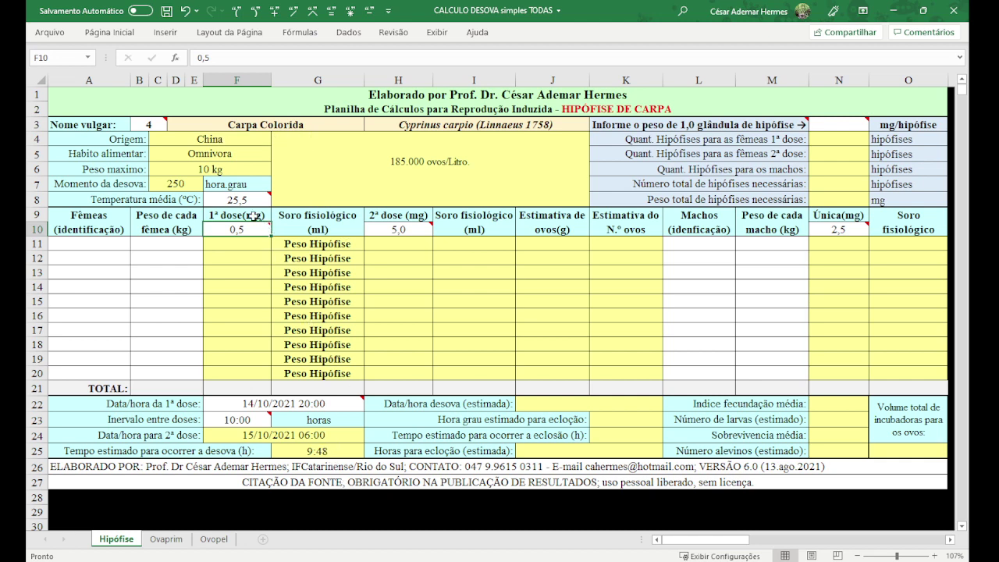
Return the average temperature to 25 °C.
{"action": "mouse_move", "coordinate": [244, 230]}
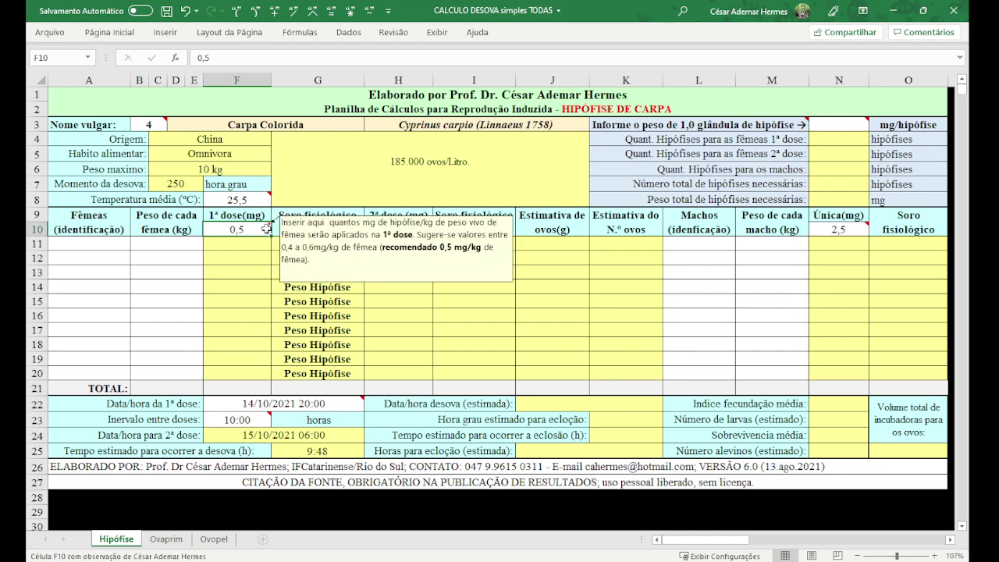
{"action": "left_click", "coordinate": [248, 199]}
{"action": "type", "text": "25"}
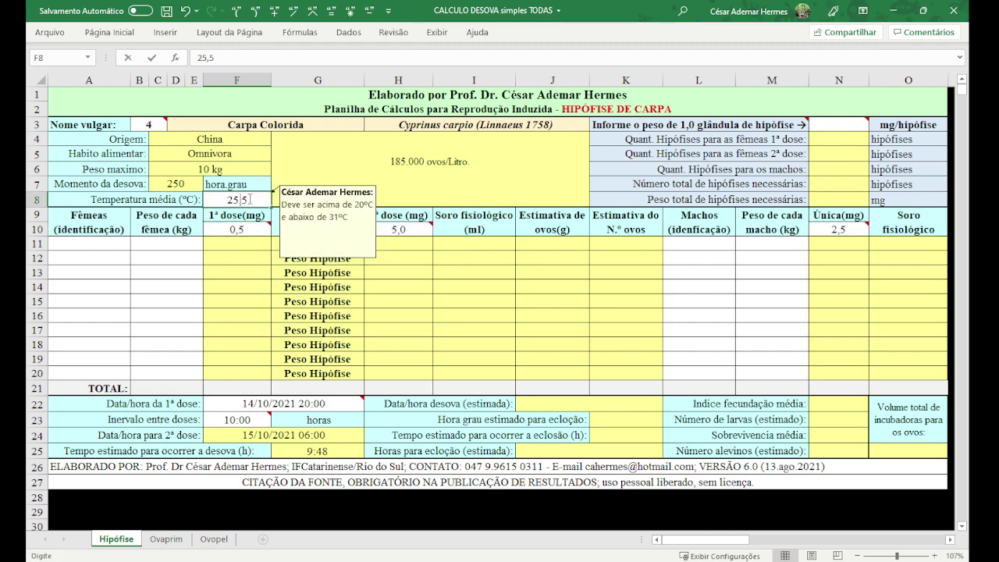
{"action": "key", "text": "Return"}
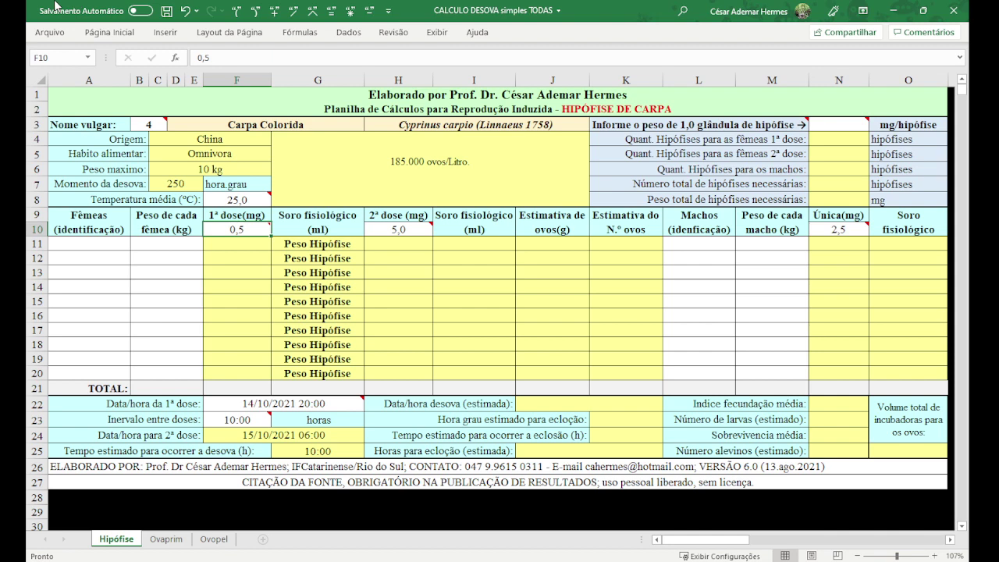
Read the notes on the recommended first and second hypophysis doses for the females.
{"action": "mouse_move", "coordinate": [257, 200]}
{"action": "mouse_move", "coordinate": [248, 228]}
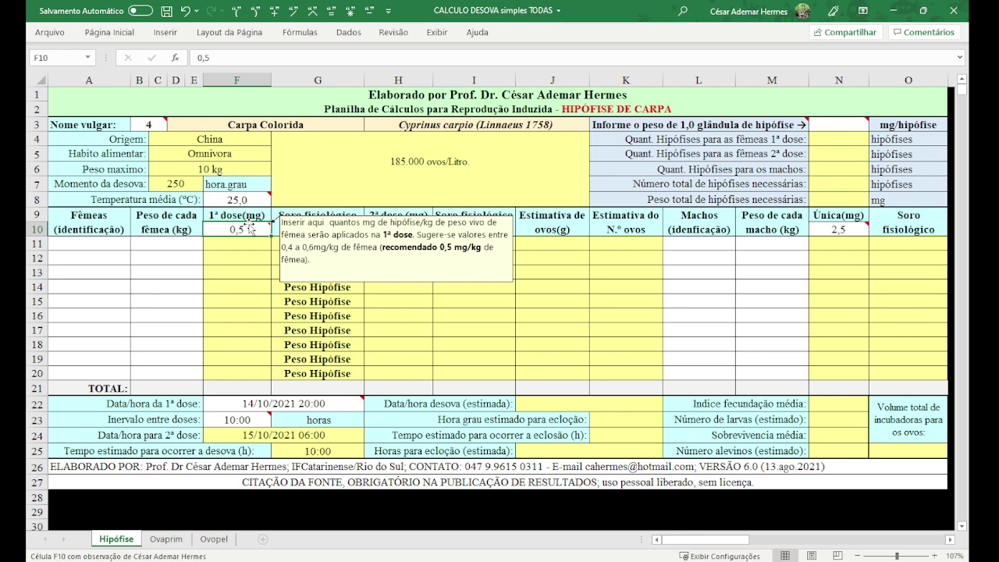
{"action": "mouse_move", "coordinate": [411, 226]}
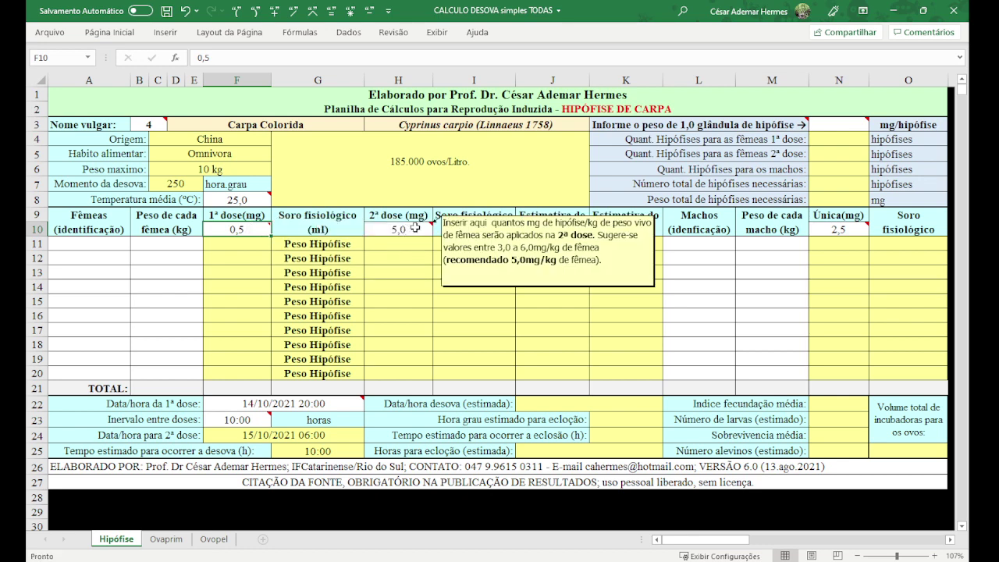
{"action": "left_click", "coordinate": [414, 227]}
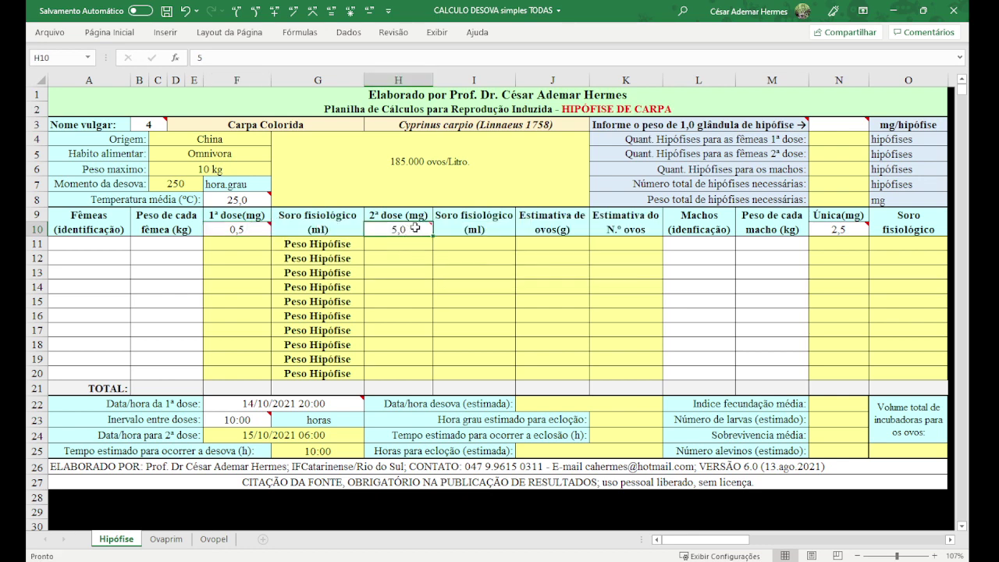
{"action": "left_click", "coordinate": [224, 228]}
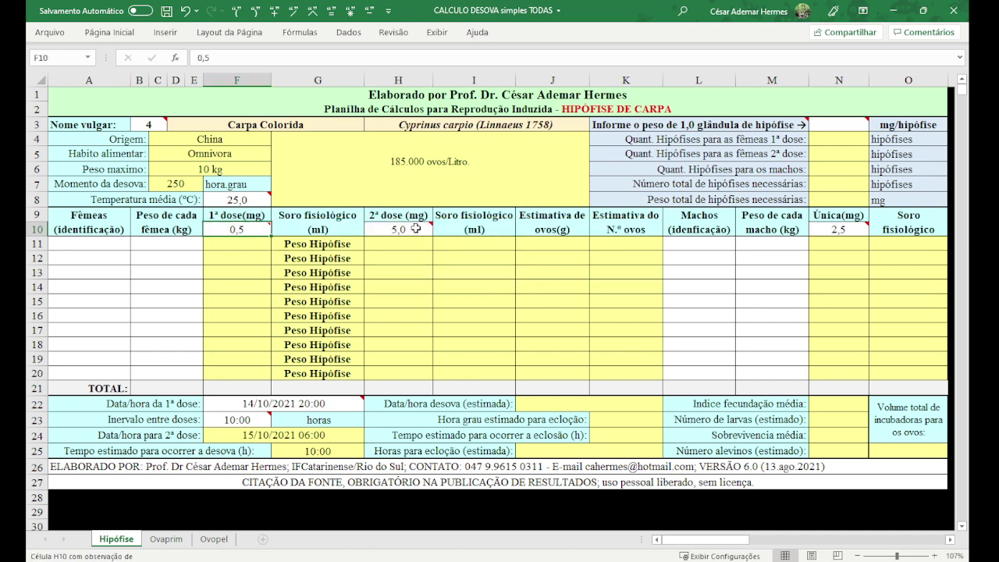
{"action": "left_click", "coordinate": [416, 228]}
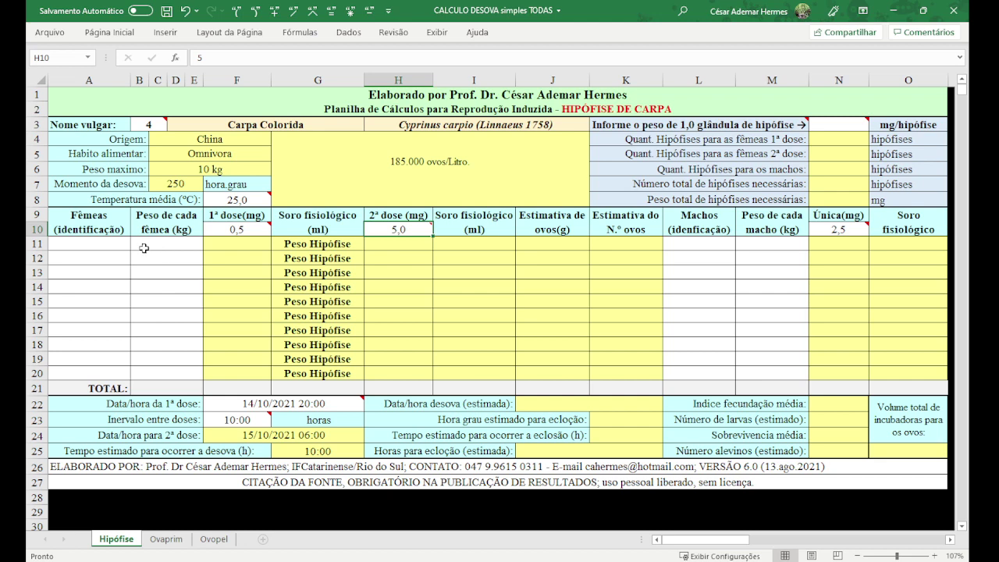
Enter weights of 5 kg and 4,8 kg for the first two females in the female weight column.
{"action": "left_click", "coordinate": [171, 245]}
{"action": "mouse_move", "coordinate": [215, 224]}
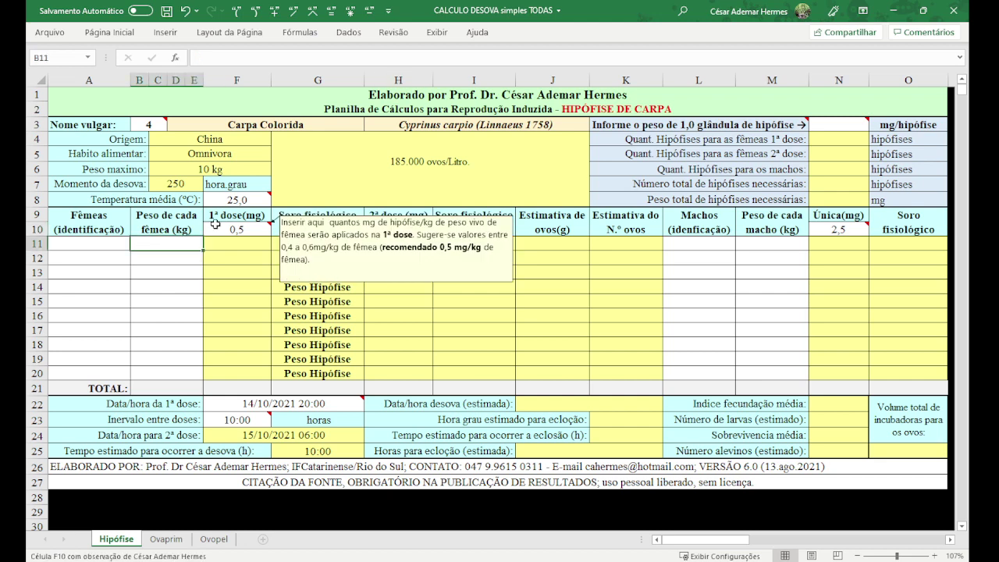
{"action": "type", "text": "50"}
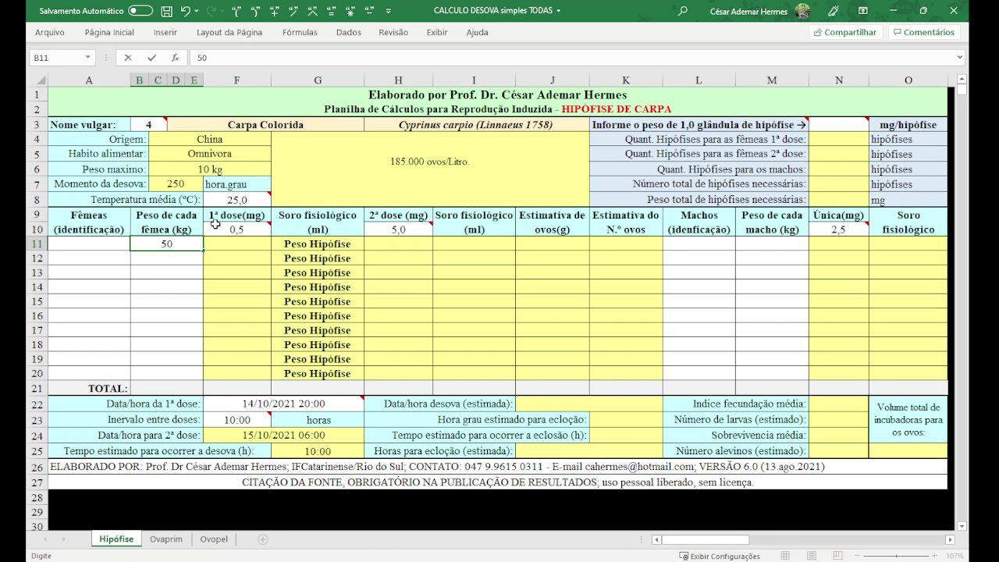
{"action": "key", "text": "BackSpace"}
{"action": "key", "text": "Return"}
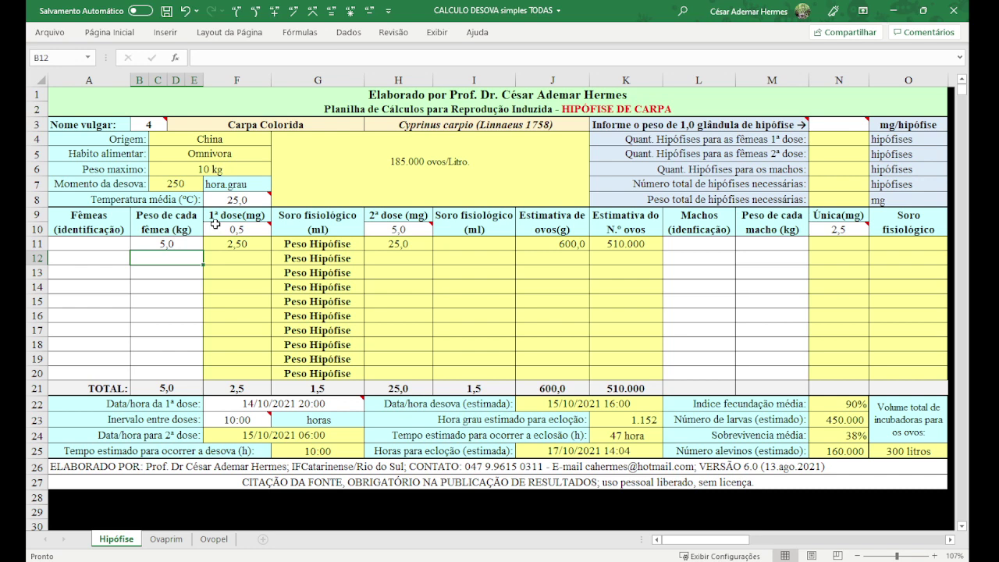
{"action": "type", "text": "4"}
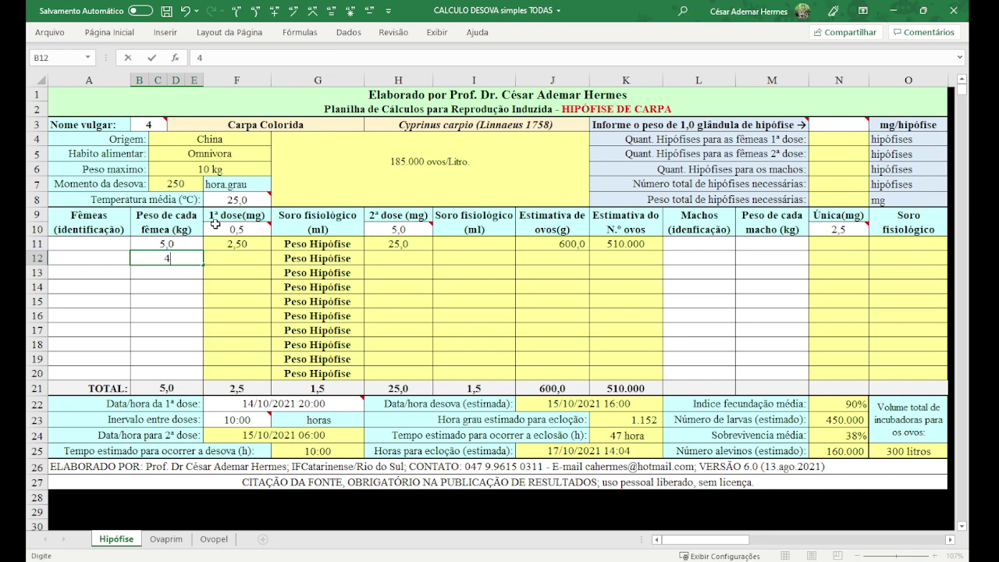
{"action": "type", "text": ",8"}
{"action": "key", "text": "Return"}
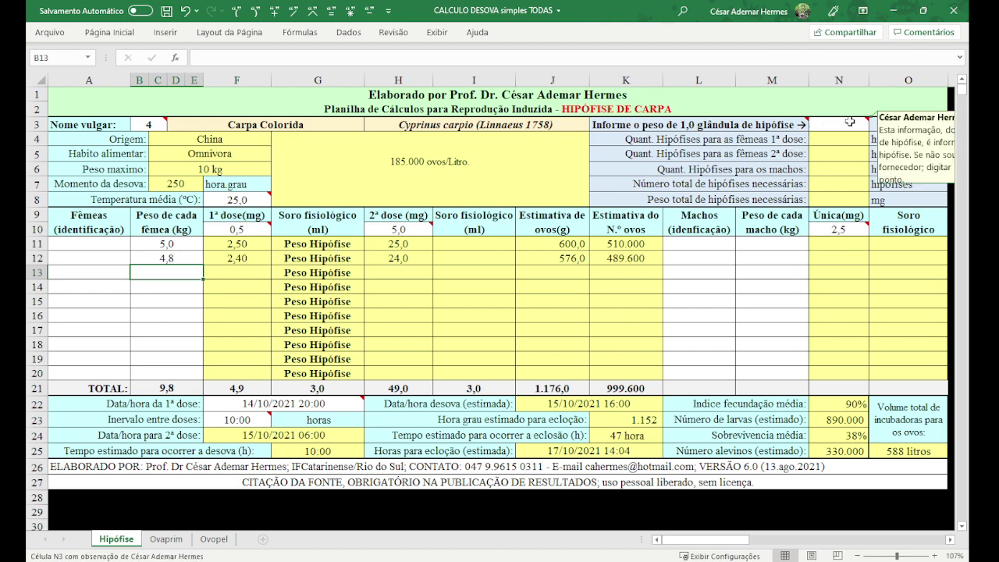
Set the weight of one hypophysis gland to 3,2 mg.
{"action": "left_click", "coordinate": [849, 122]}
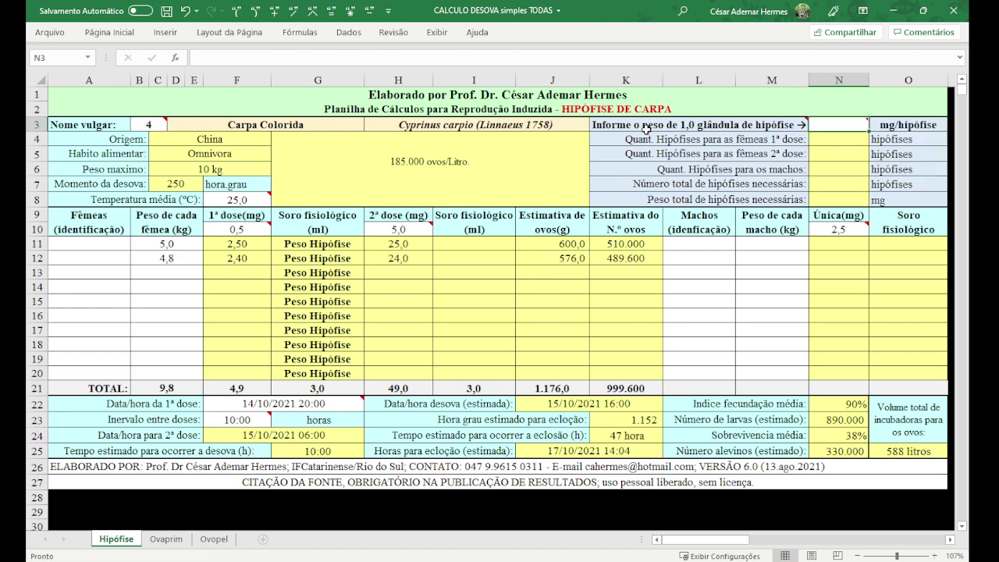
{"action": "mouse_move", "coordinate": [796, 125]}
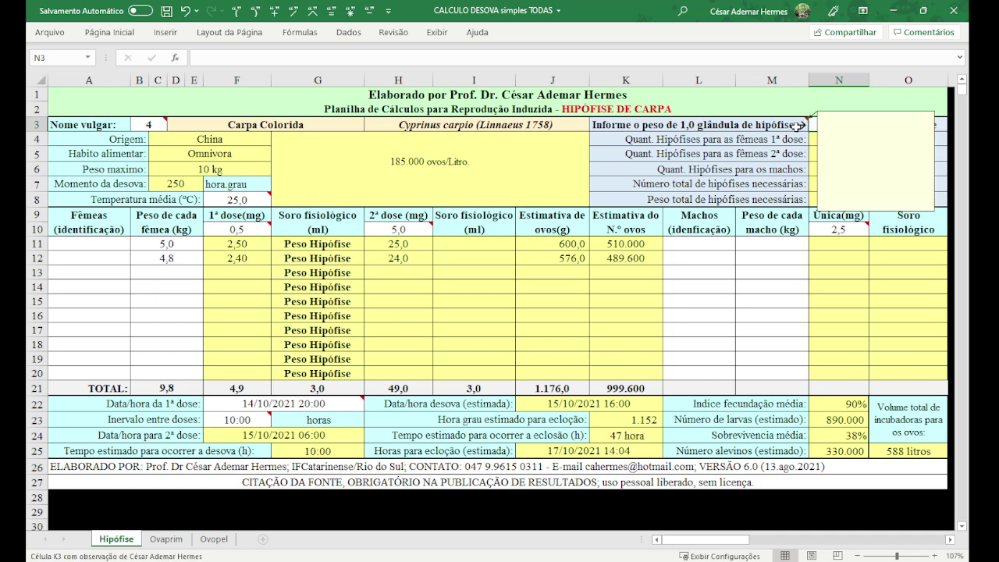
{"action": "mouse_move", "coordinate": [847, 126]}
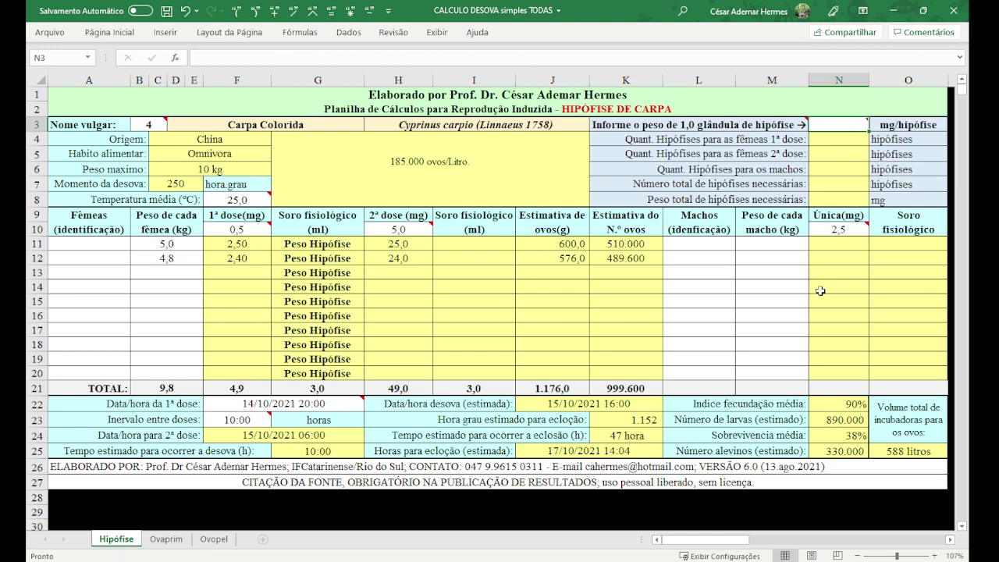
{"action": "type", "text": "3,"}
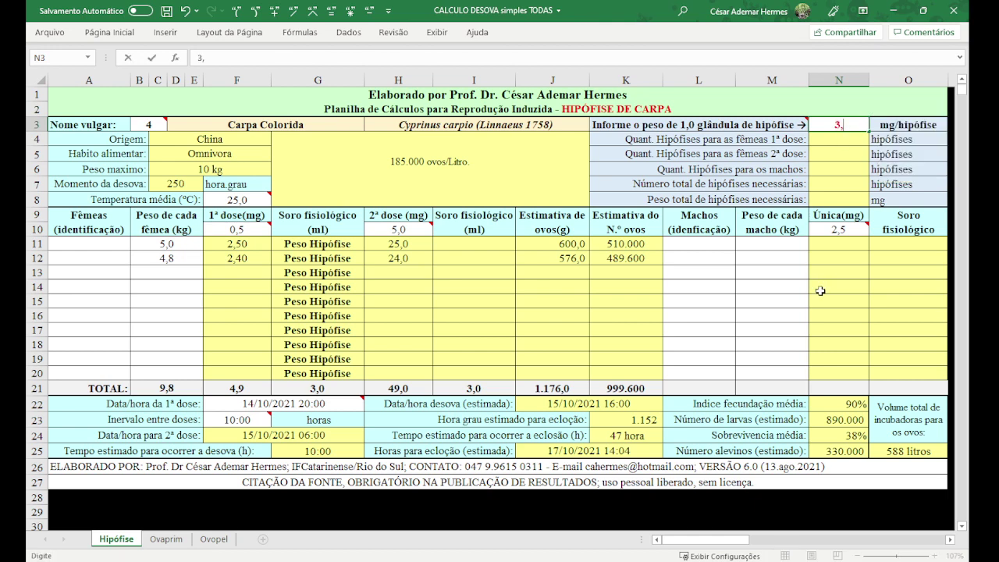
{"action": "type", "text": "2"}
{"action": "key", "text": "Return"}
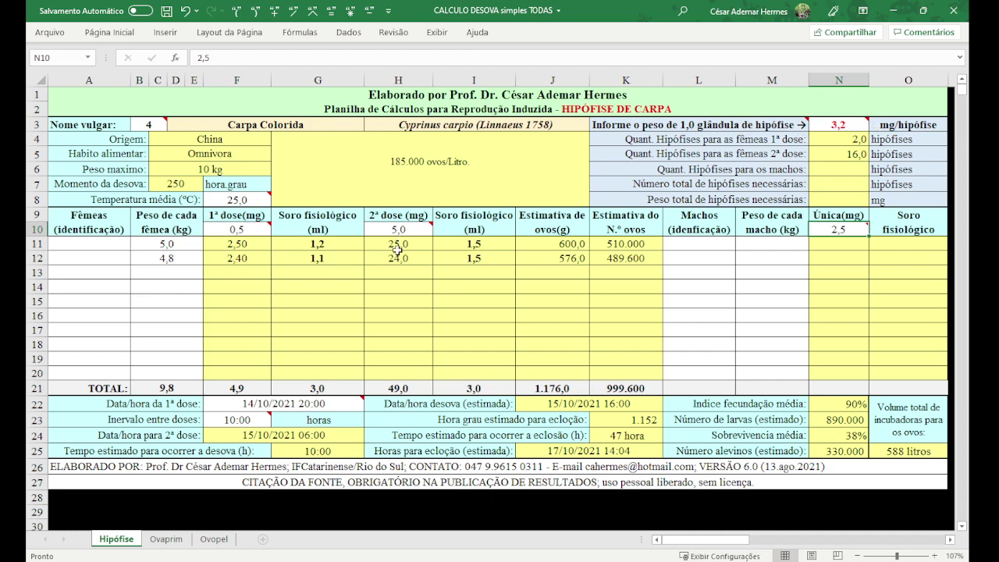
Clear the weight of one hypophysis gland and enter 3,2 mg again.
{"action": "left_click", "coordinate": [829, 125]}
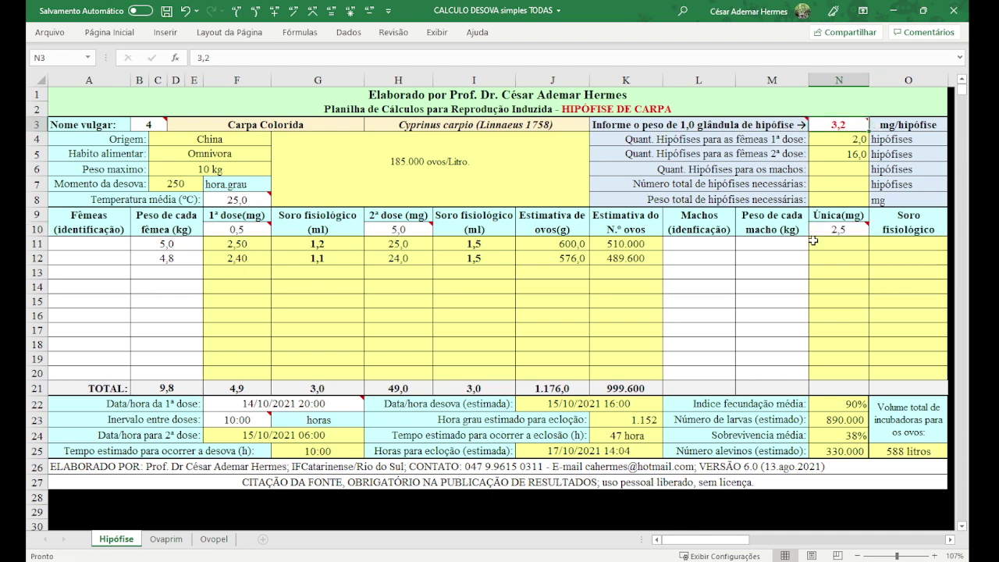
{"action": "key", "text": "Delete"}
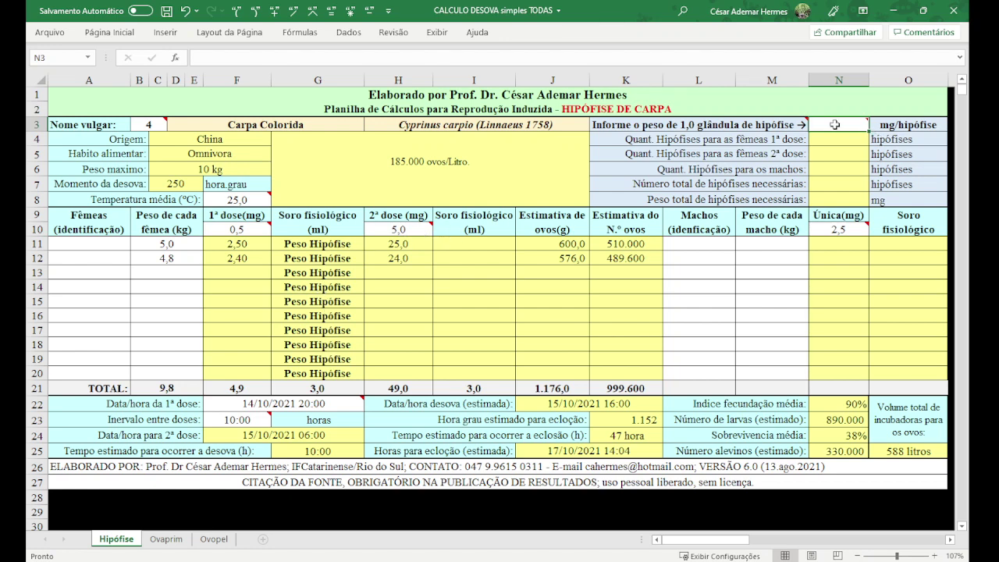
{"action": "mouse_move", "coordinate": [837, 127]}
{"action": "type", "text": "3,2"}
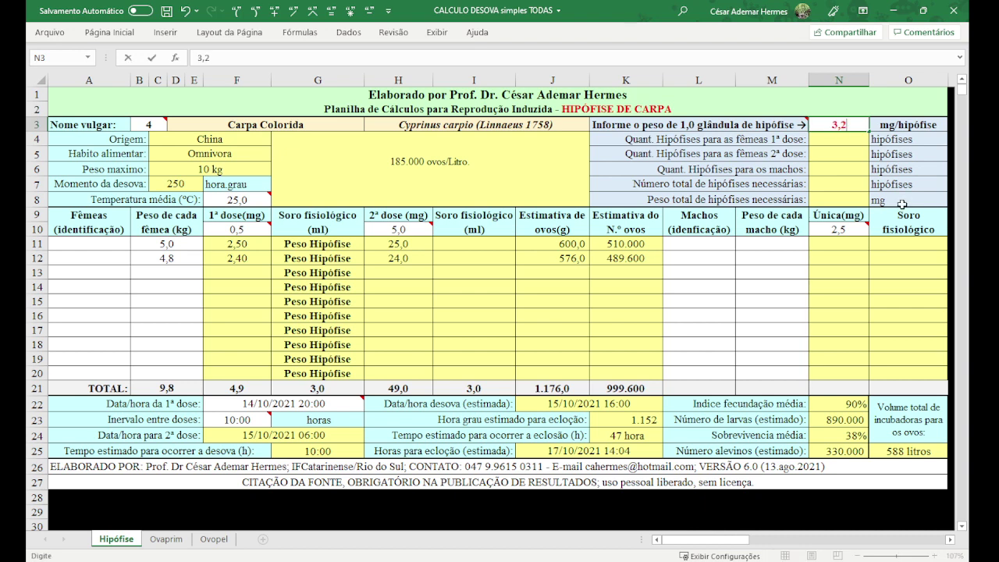
{"action": "key", "text": "Return"}
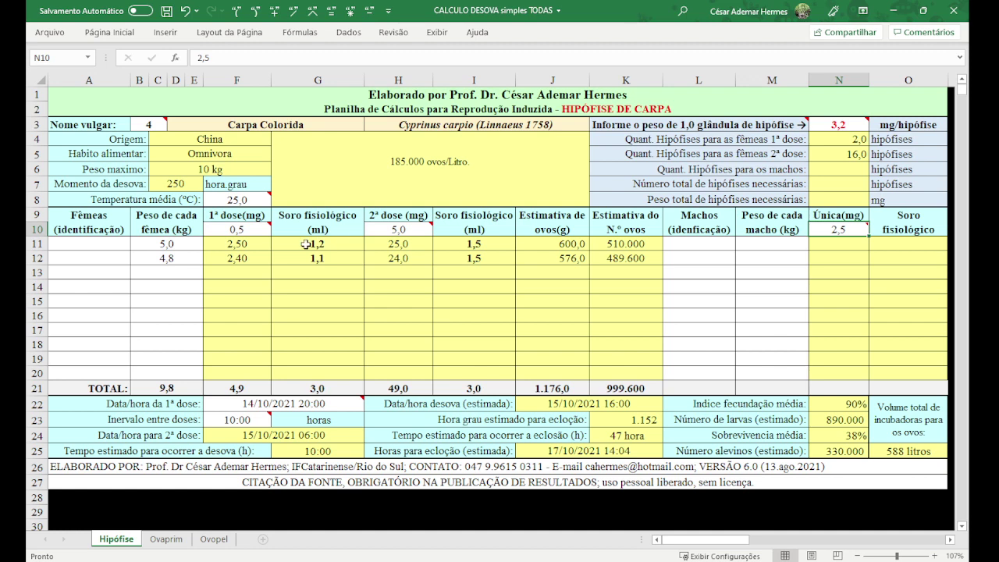
Enter a weight of 5,1 kg for the third female.
{"action": "left_click", "coordinate": [166, 272]}
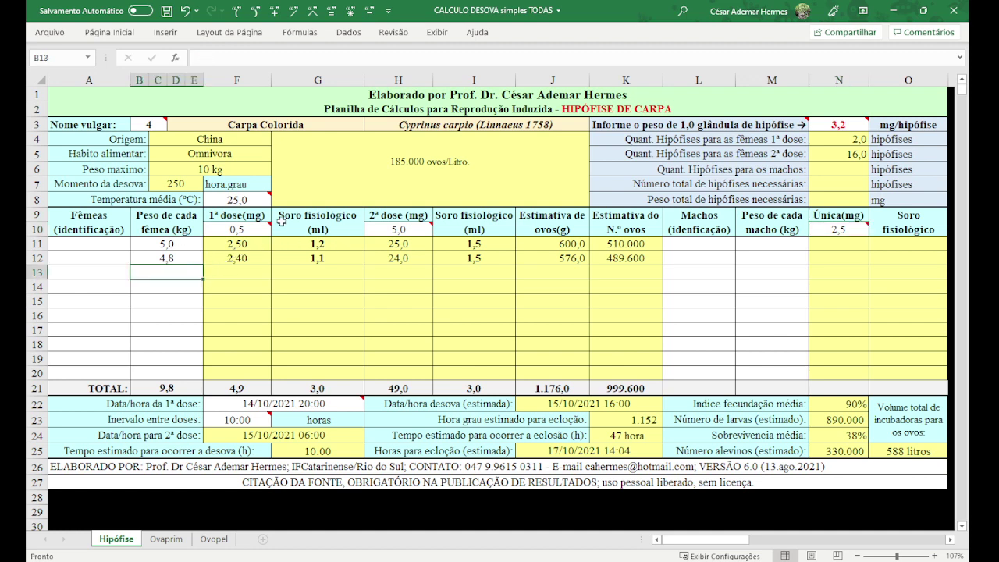
{"action": "type", "text": "5,"}
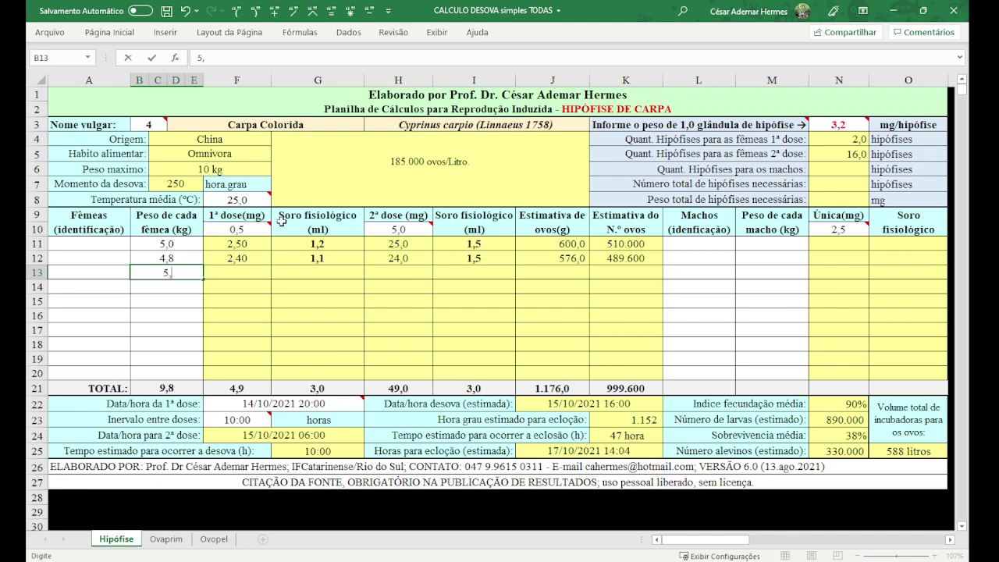
{"action": "type", "text": "1"}
{"action": "key", "text": "Return"}
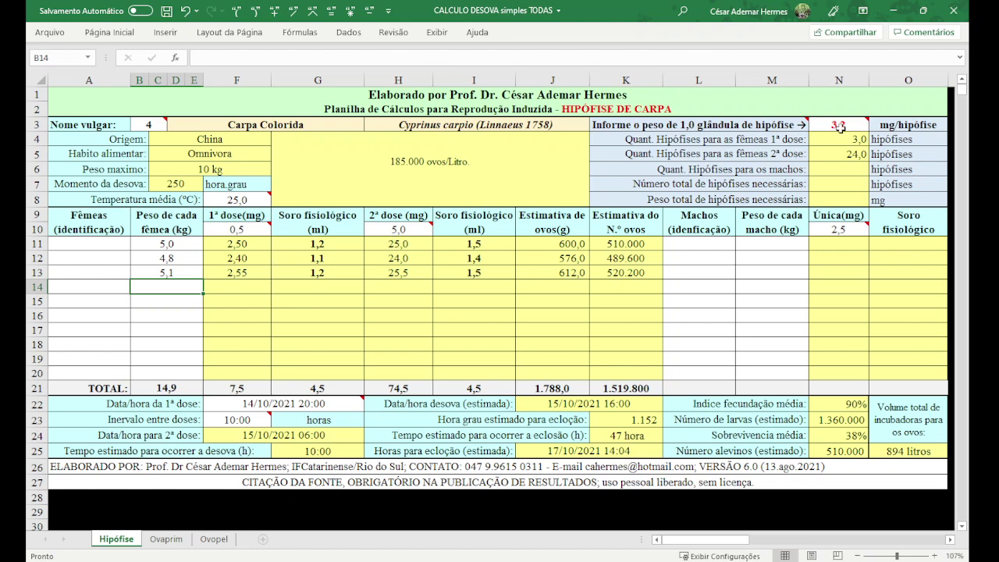
{"action": "left_click", "coordinate": [837, 124]}
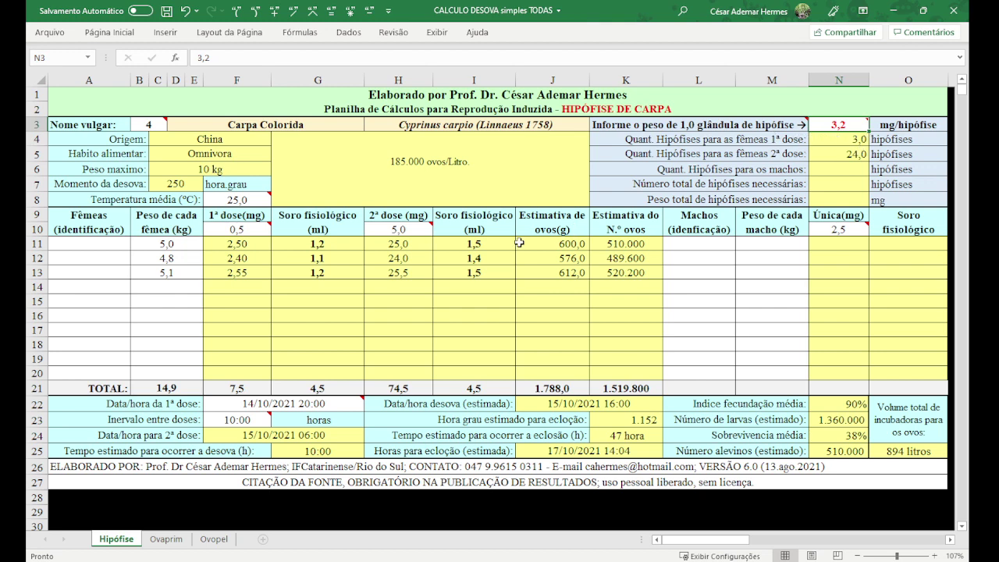
Identify the three females as BRANCA, VERMELHA and PRETA, in that order, in the female identification column.
{"action": "left_click", "coordinate": [90, 248]}
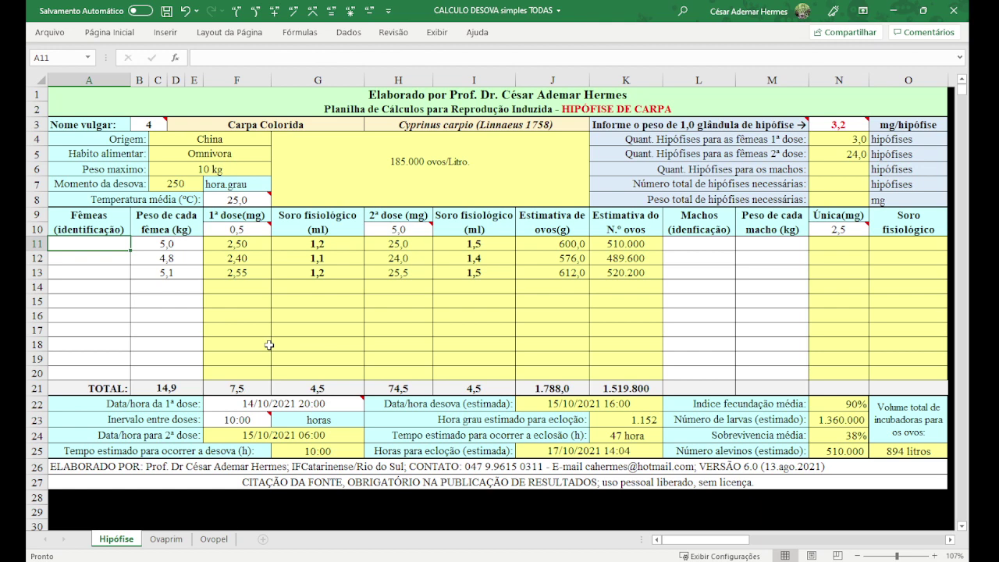
{"action": "type", "text": "BRANCA"}
{"action": "key", "text": "Return"}
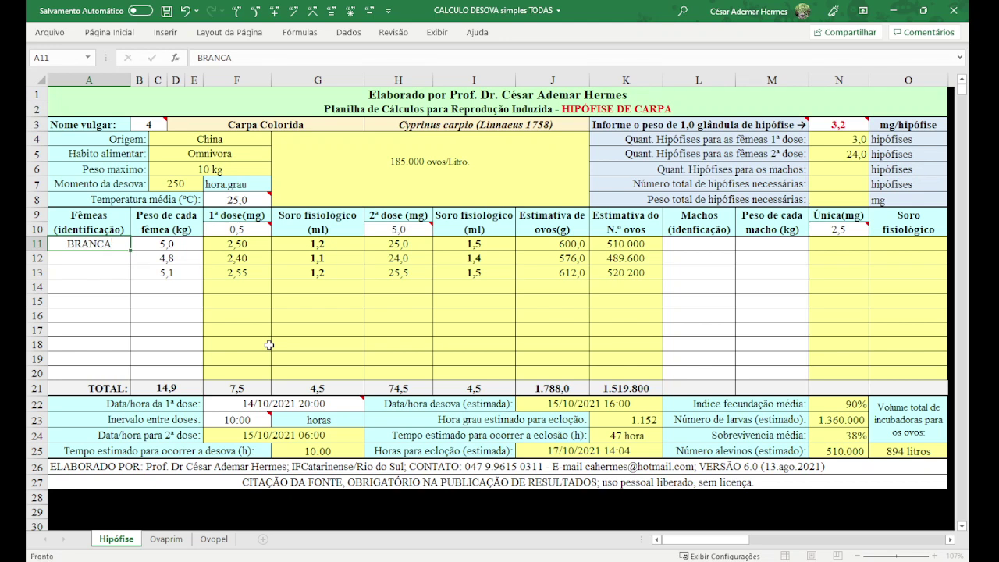
{"action": "type", "text": "VERMELHA"}
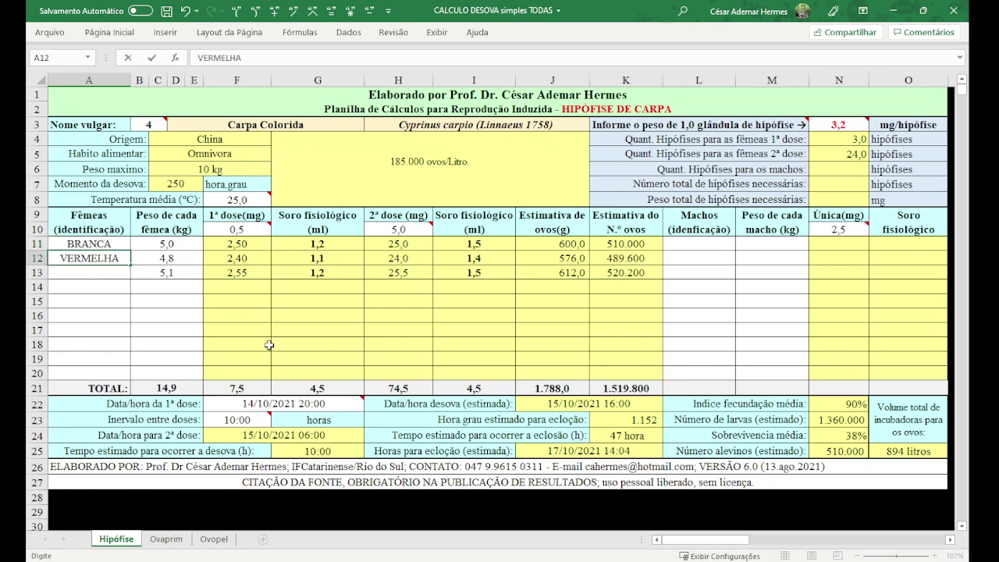
{"action": "key", "text": "Return"}
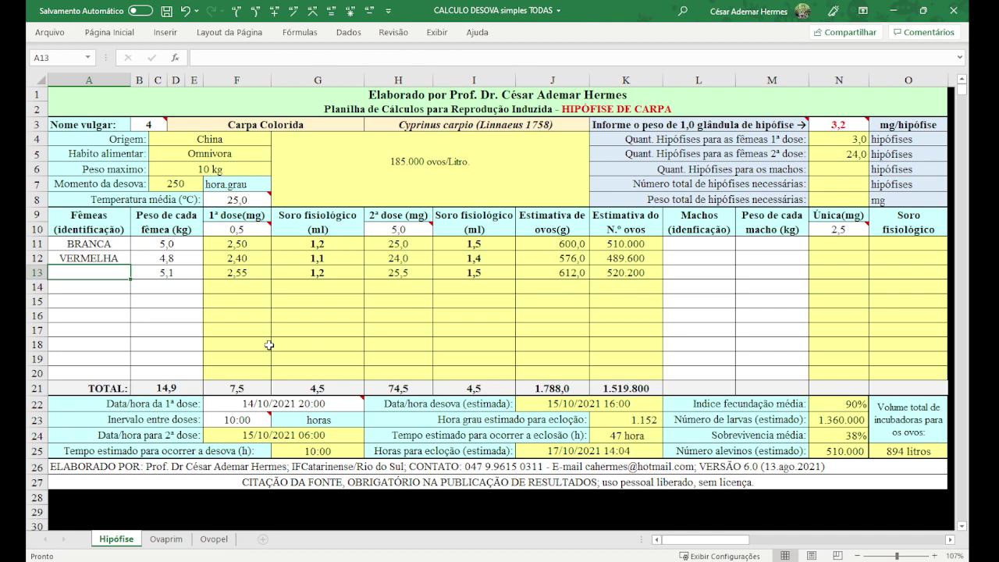
{"action": "type", "text": "PRETA"}
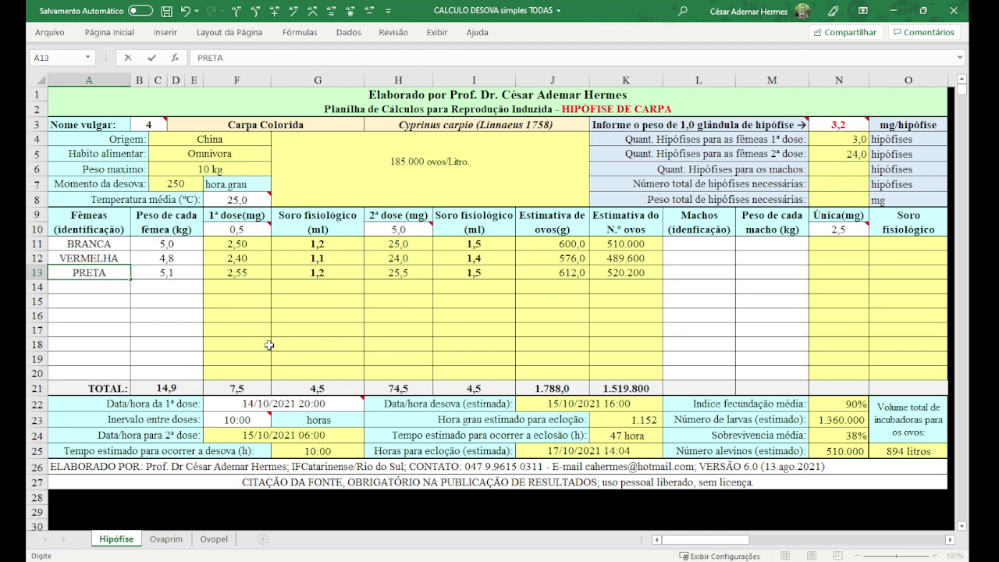
{"action": "key", "text": "Return"}
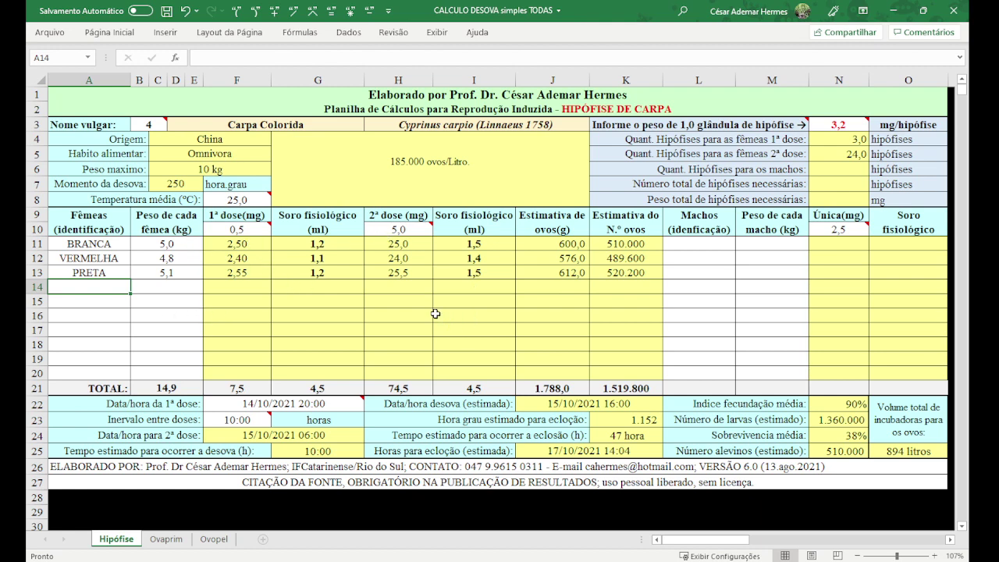
Enter weights of 3,4, 6,8, 4,7, 2,5 and 4,6 kg for the first five males in the male weight column.
{"action": "left_click", "coordinate": [786, 244]}
{"action": "left_click", "coordinate": [844, 227]}
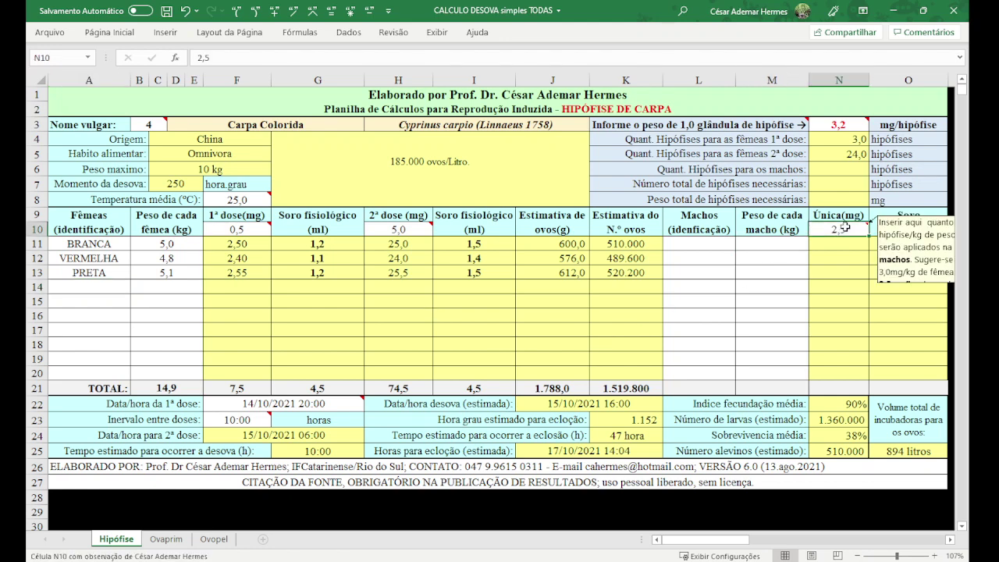
{"action": "left_click", "coordinate": [768, 244]}
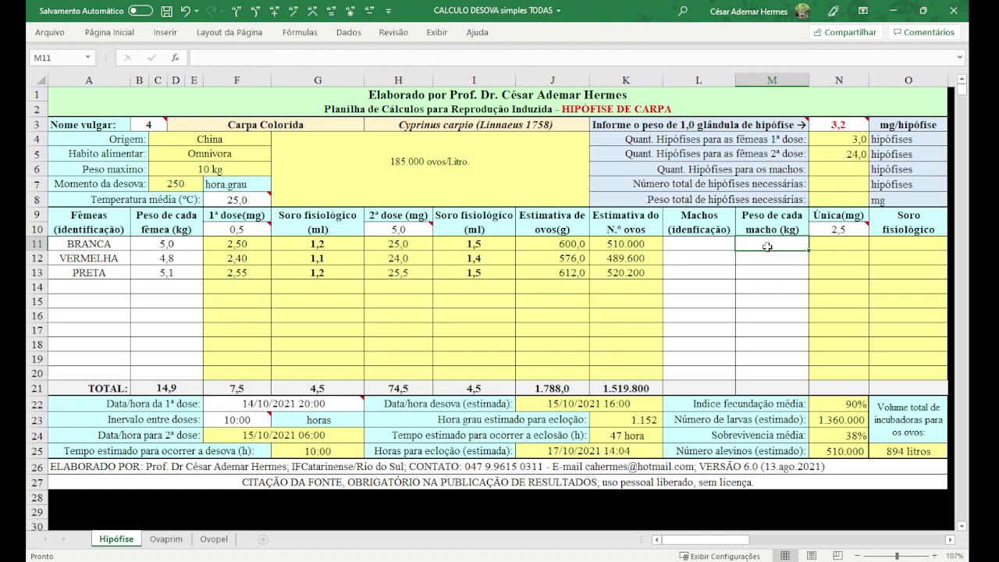
{"action": "type", "text": "3,4"}
{"action": "key", "text": "Return"}
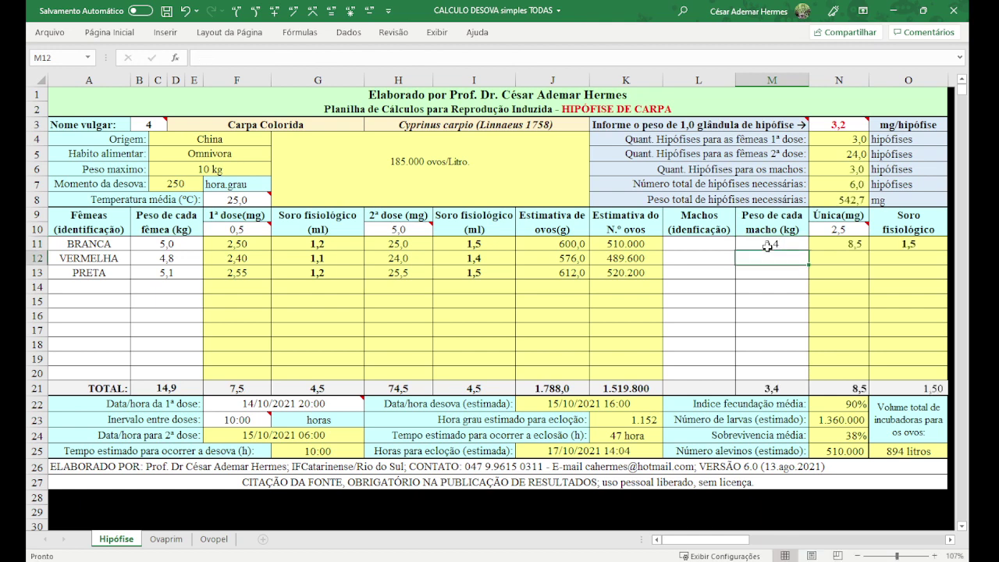
{"action": "type", "text": "6,8"}
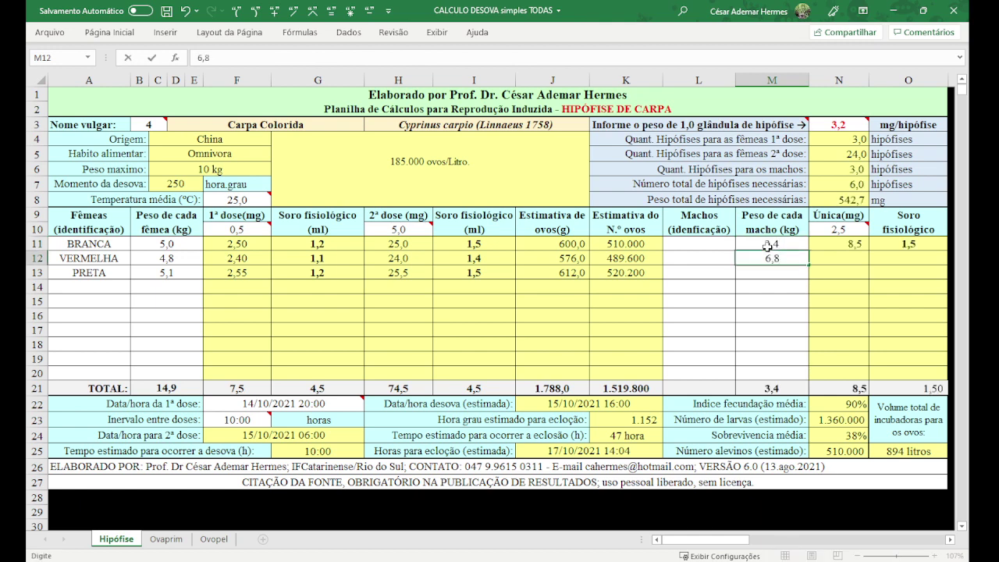
{"action": "key", "text": "Return"}
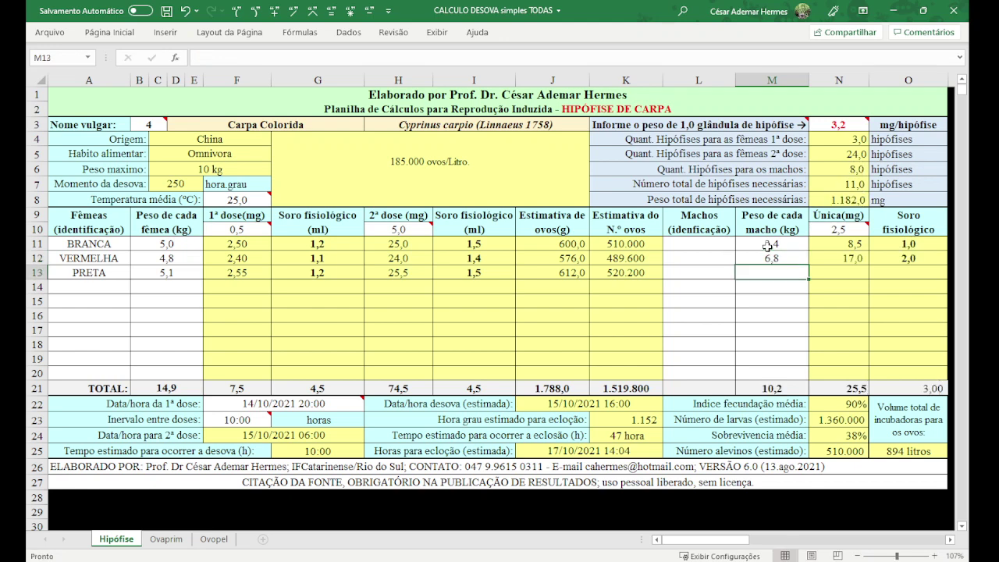
{"action": "type", "text": "4,"}
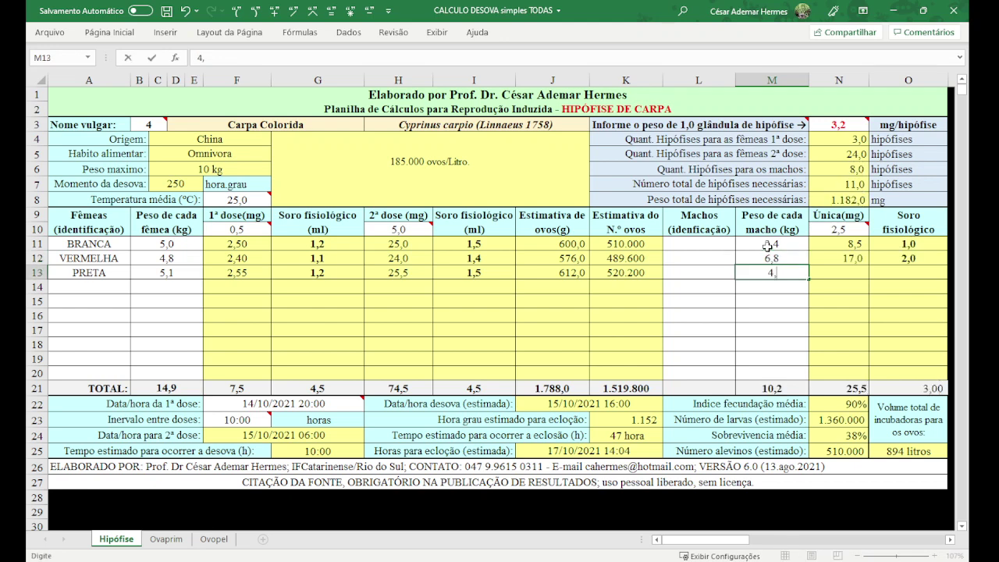
{"action": "type", "text": "7"}
{"action": "key", "text": "Return"}
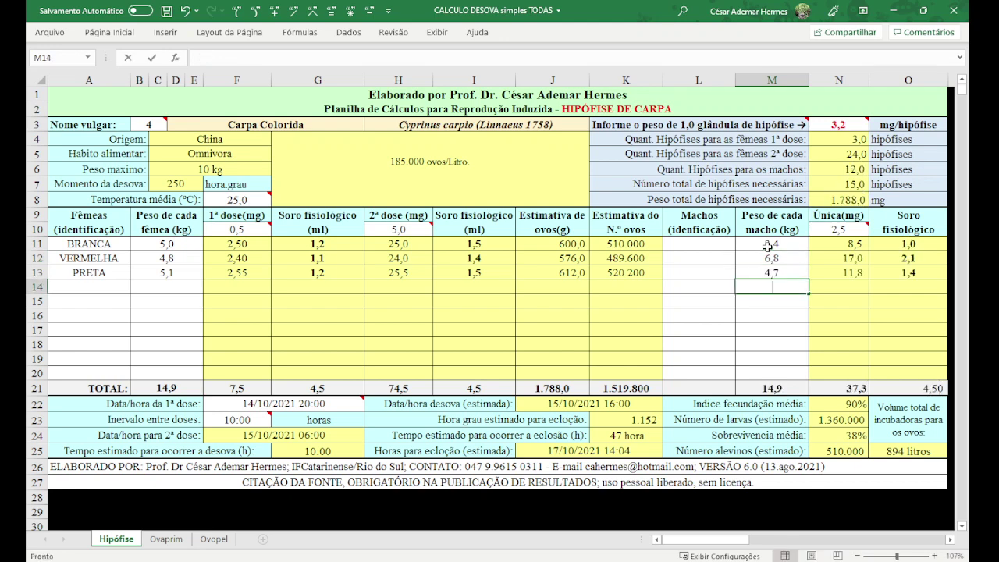
{"action": "type", "text": "2,5"}
{"action": "key", "text": "Return"}
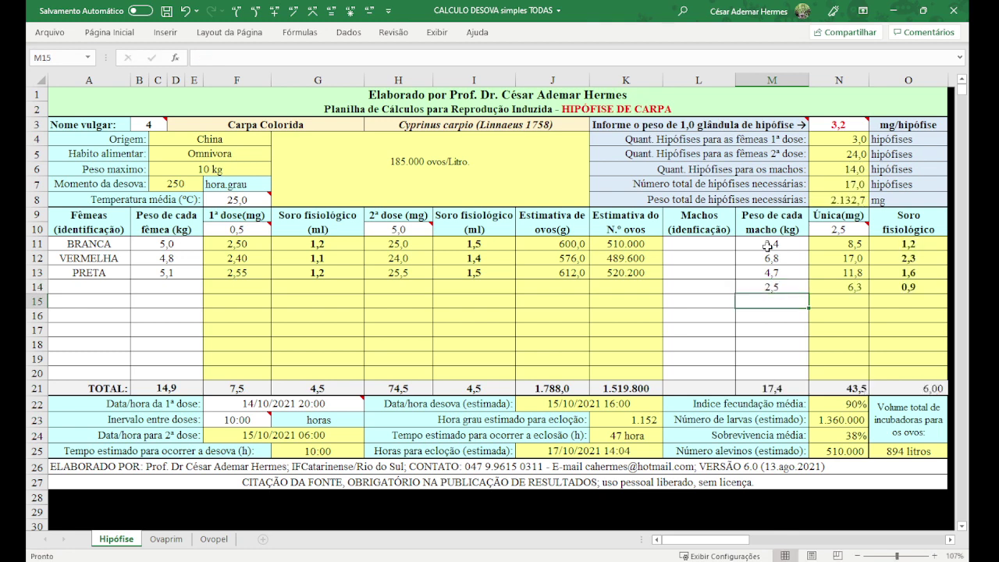
{"action": "type", "text": "4,6"}
{"action": "key", "text": "Return"}
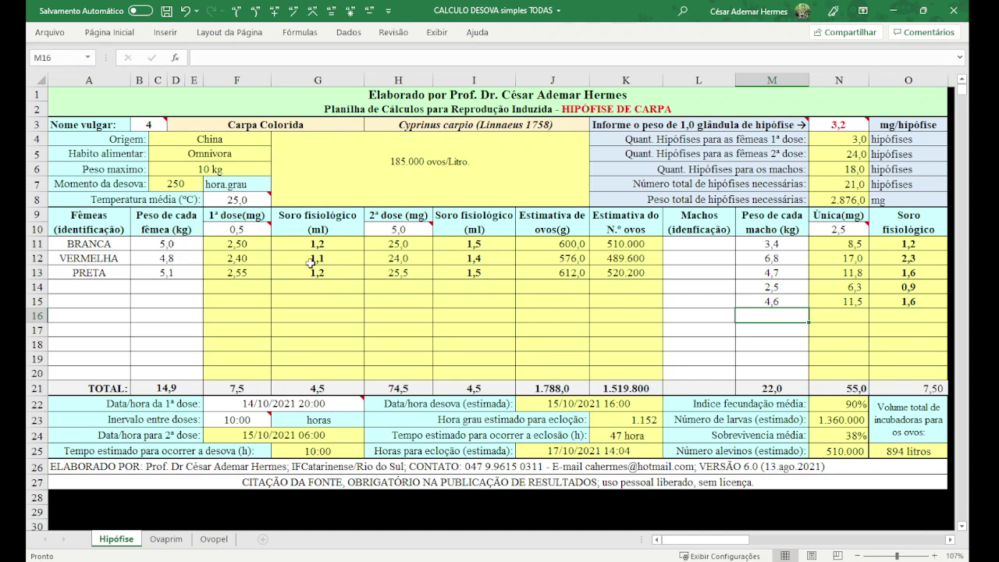
Set the date and time of the first dose to 15/10/2021 11:45.
{"action": "left_click", "coordinate": [267, 404]}
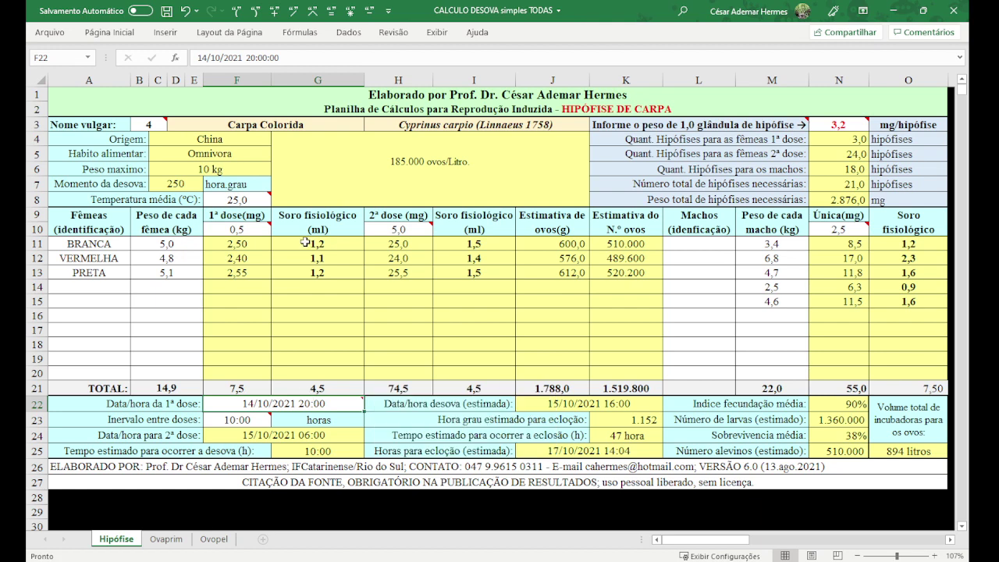
{"action": "left_click", "coordinate": [201, 57]}
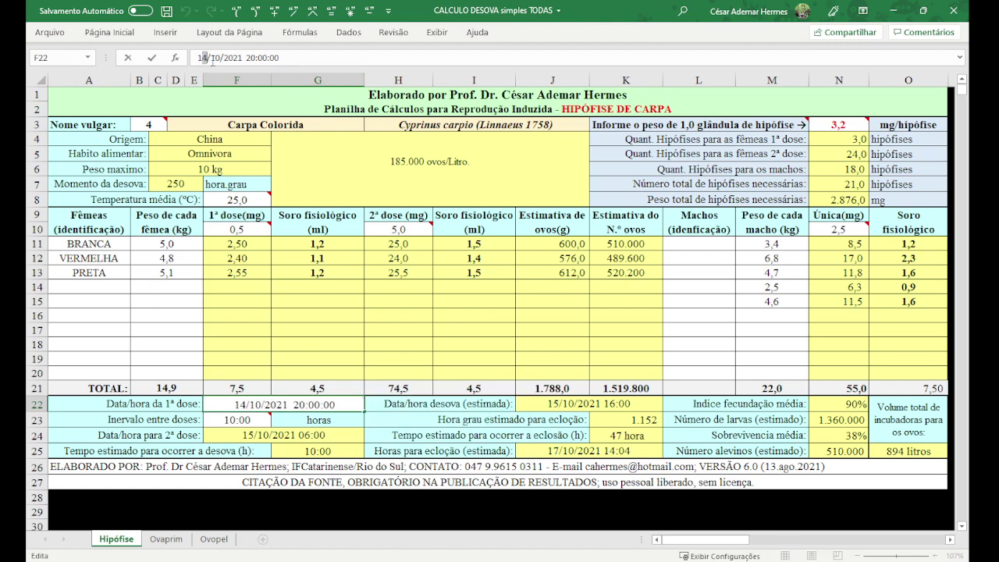
{"action": "key", "text": "BackSpace"}
{"action": "type", "text": "5"}
{"action": "double_click", "coordinate": [250, 58]}
{"action": "type", "text": "11"}
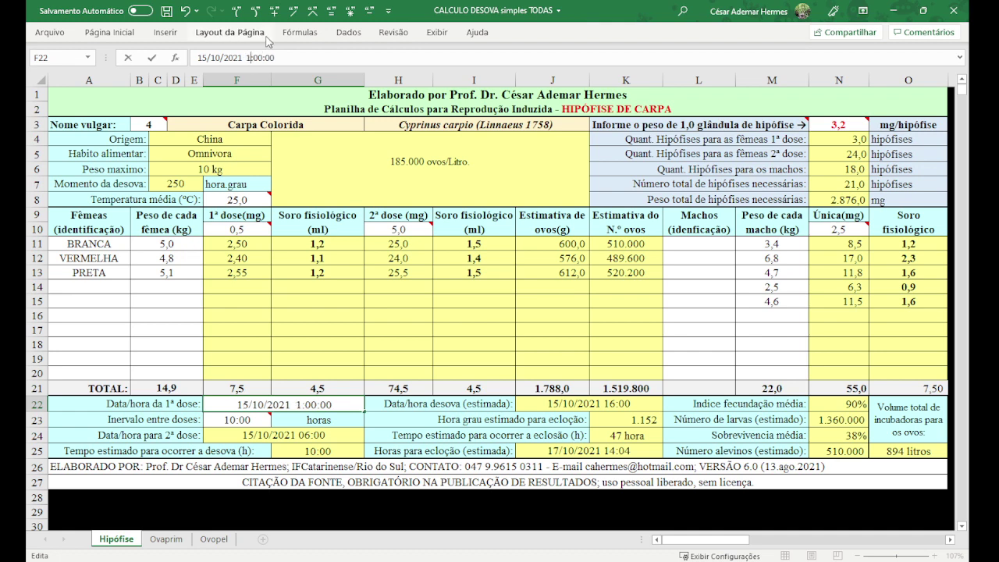
{"action": "key", "text": "Delete"}
{"action": "key", "text": "Delete"}
{"action": "type", "text": "45"}
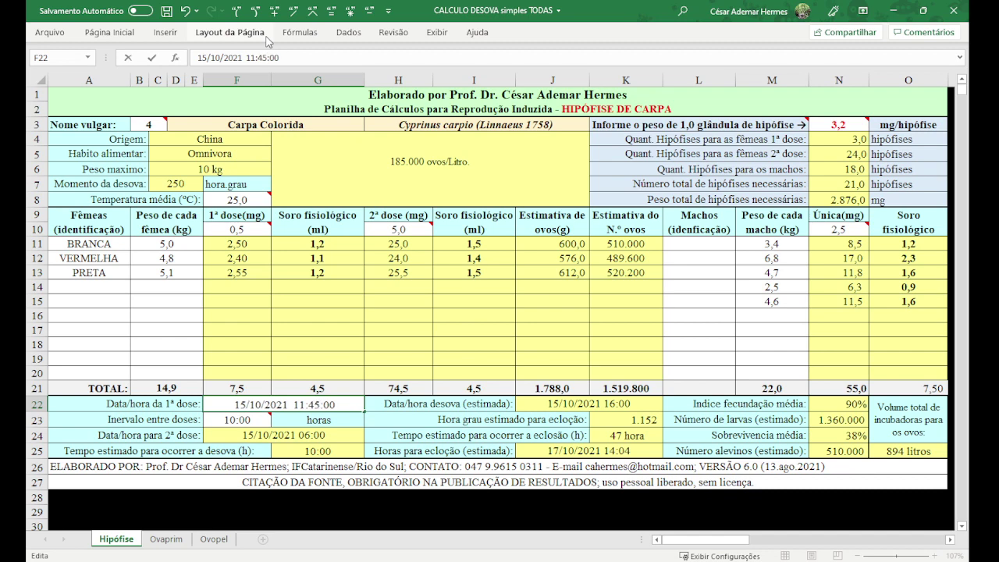
{"action": "key", "text": "Return"}
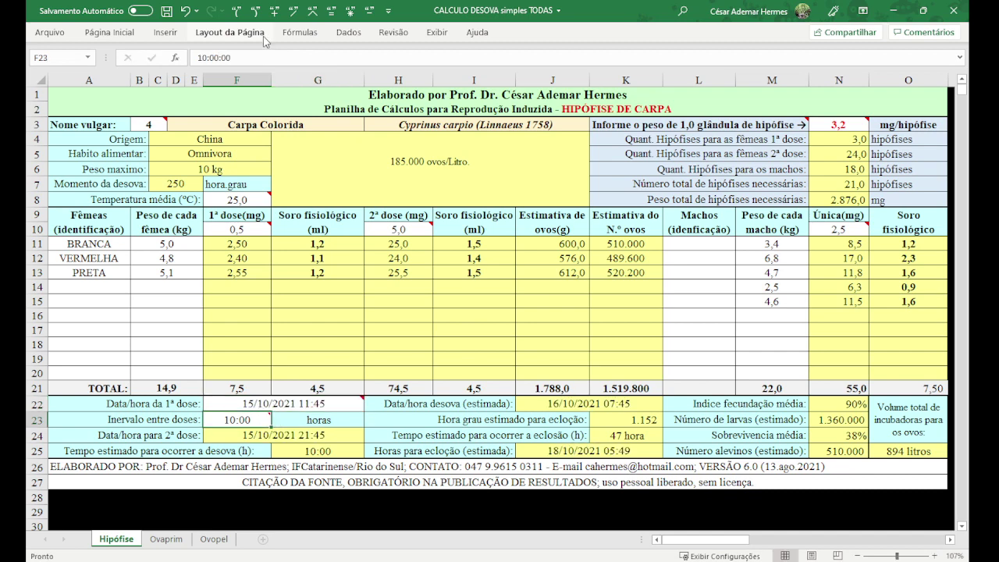
Examine the date and time format of the first-dose entry, leaving its contents as they are.
{"action": "left_click", "coordinate": [296, 403]}
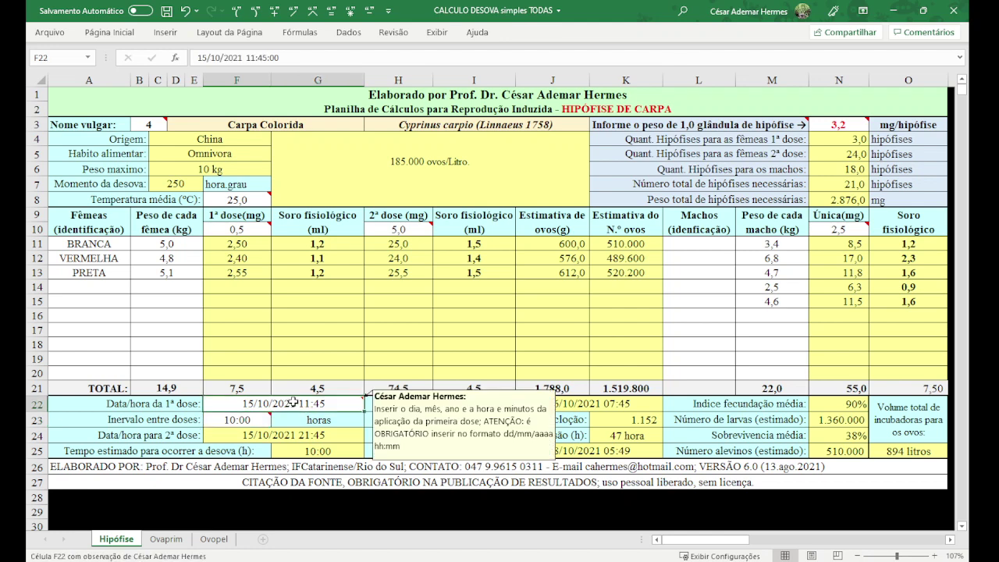
{"action": "double_click", "coordinate": [295, 403]}
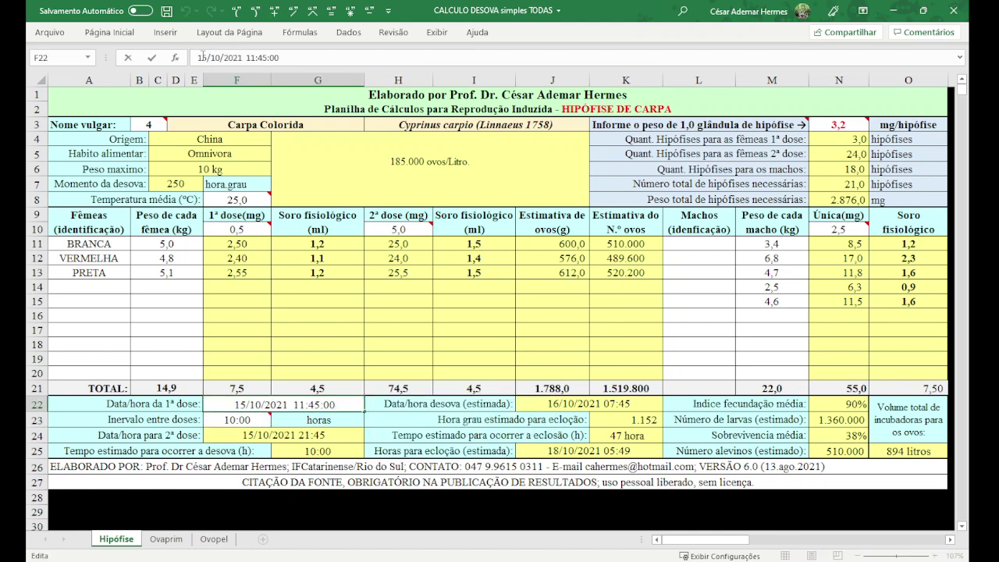
{"action": "left_click_drag", "start_coordinate": [202, 56], "coordinate": [318, 53]}
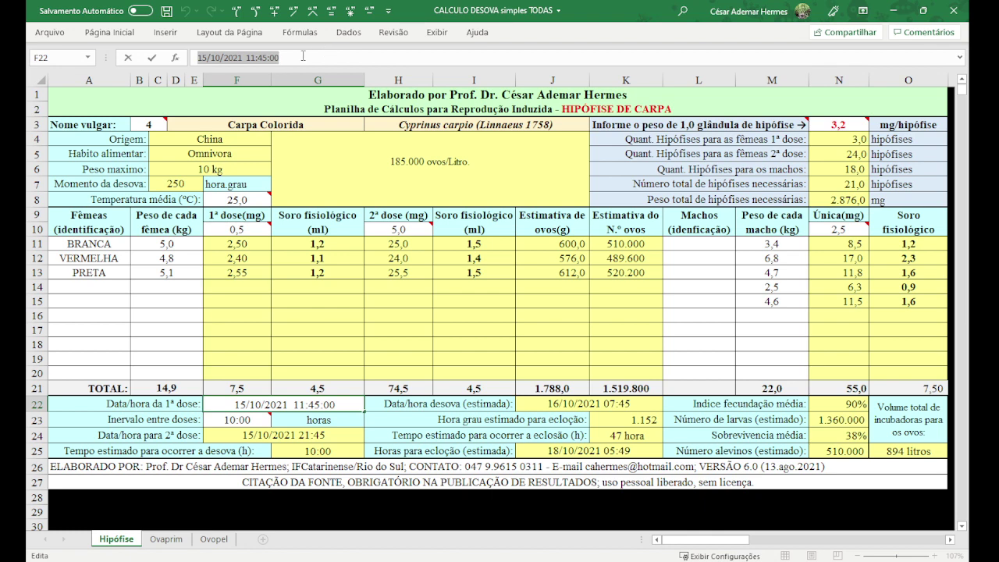
{"action": "key", "text": "Escape"}
{"action": "mouse_move", "coordinate": [286, 403]}
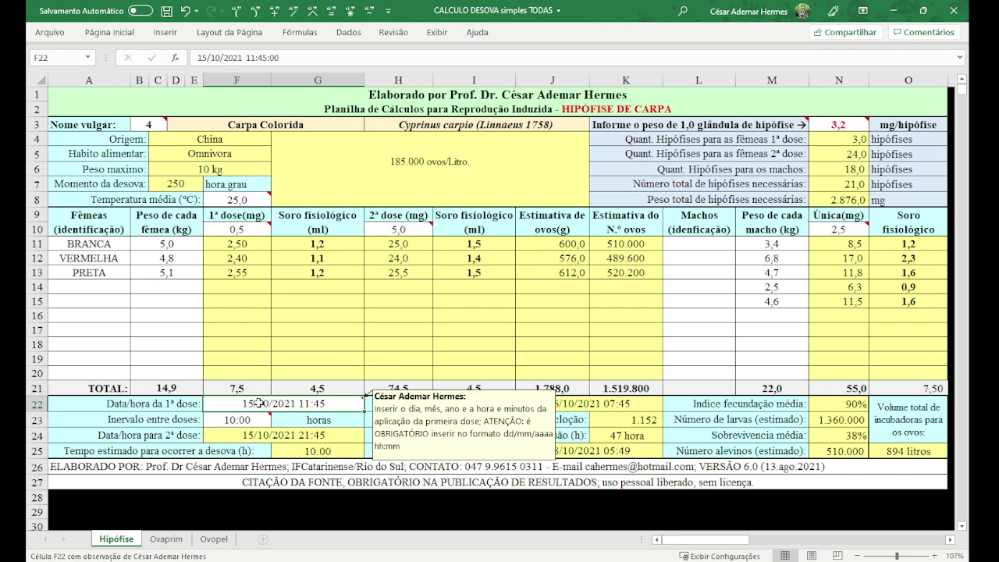
{"action": "left_click", "coordinate": [218, 58]}
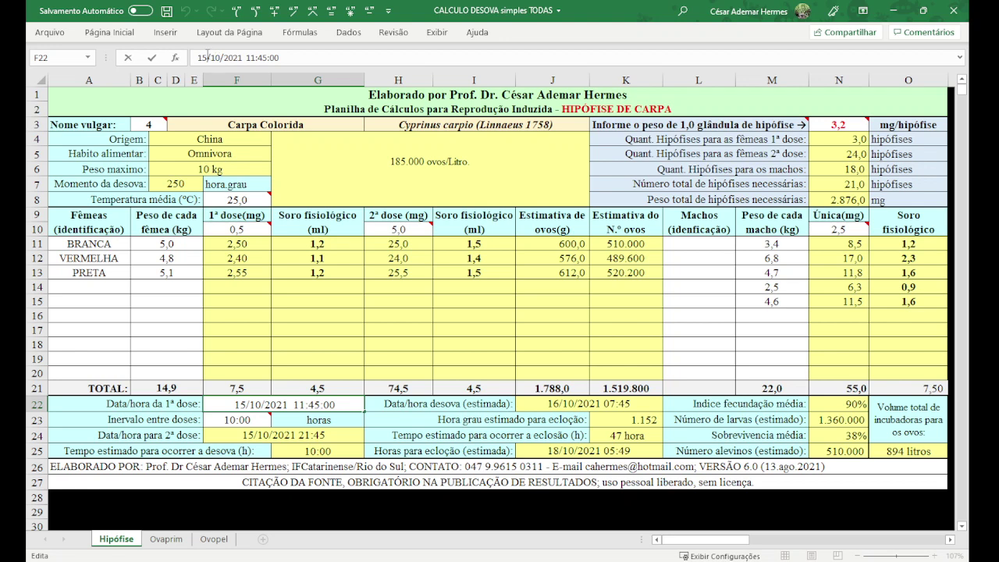
{"action": "left_click", "coordinate": [227, 58]}
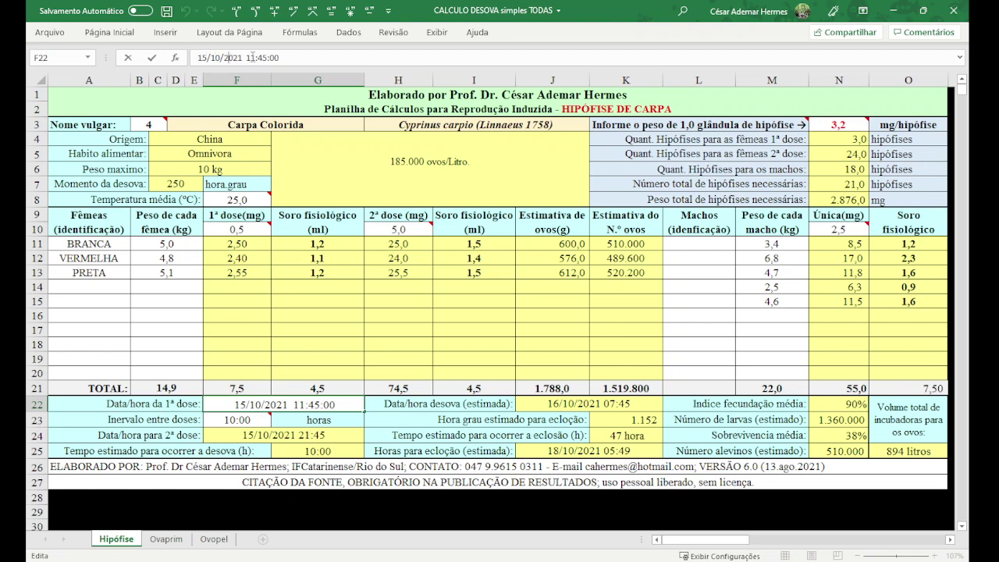
{"action": "left_click_drag", "start_coordinate": [230, 56], "coordinate": [155, 57]}
{"action": "left_click", "coordinate": [289, 56]}
{"action": "key", "text": "Return"}
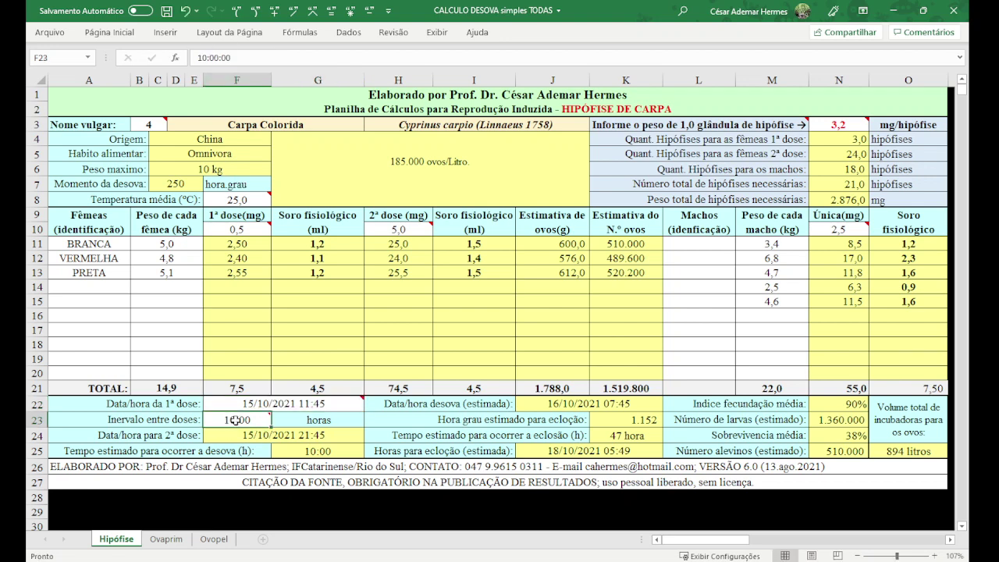
Set the interval between doses to 08:00 hours.
{"action": "mouse_move", "coordinate": [226, 420]}
{"action": "mouse_move", "coordinate": [250, 403]}
{"action": "left_click", "coordinate": [205, 58]}
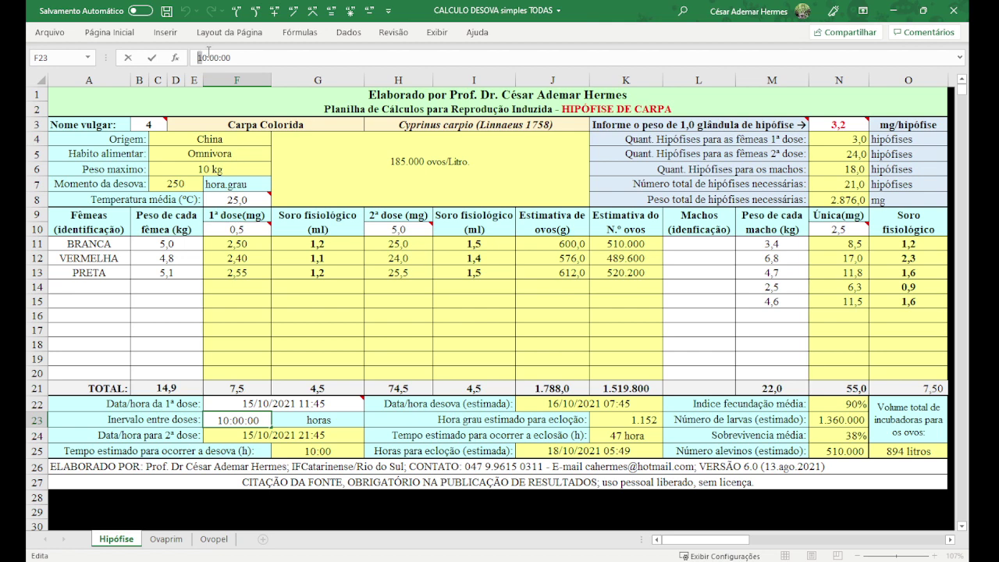
{"action": "key", "text": "Delete"}
{"action": "key", "text": "Delete"}
{"action": "type", "text": "08"}
{"action": "key", "text": "Return"}
{"action": "key", "text": "Up"}
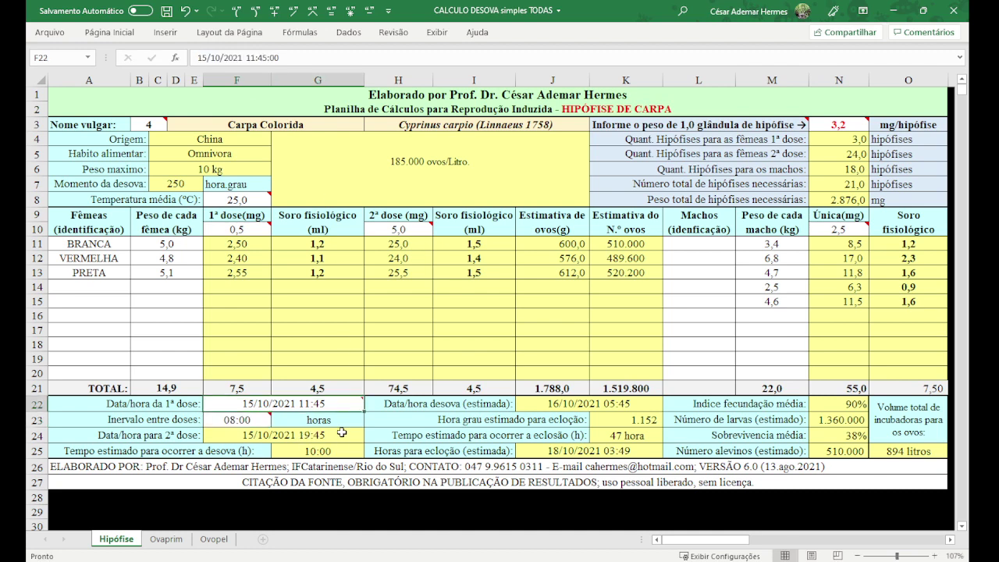
Restore the interval between doses to 10:00 hours.
{"action": "left_click", "coordinate": [234, 416]}
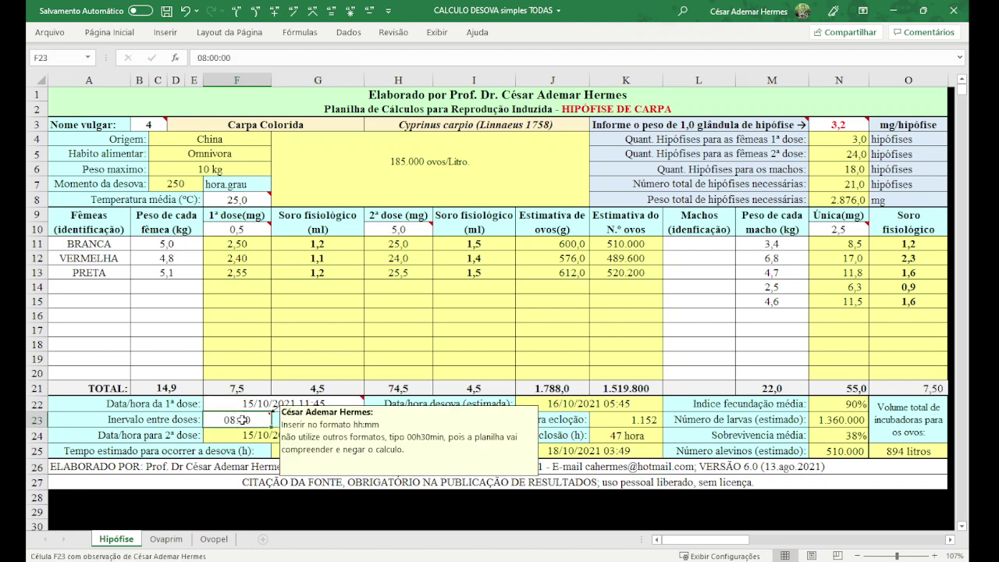
{"action": "left_click", "coordinate": [198, 58]}
{"action": "key", "text": "Delete"}
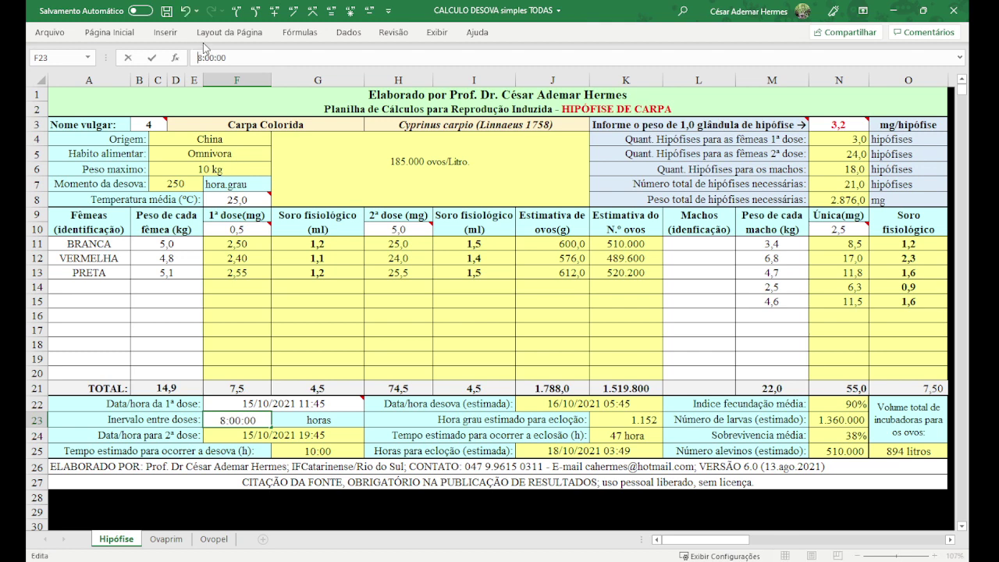
{"action": "key", "text": "Delete"}
{"action": "type", "text": "10"}
{"action": "key", "text": "Return"}
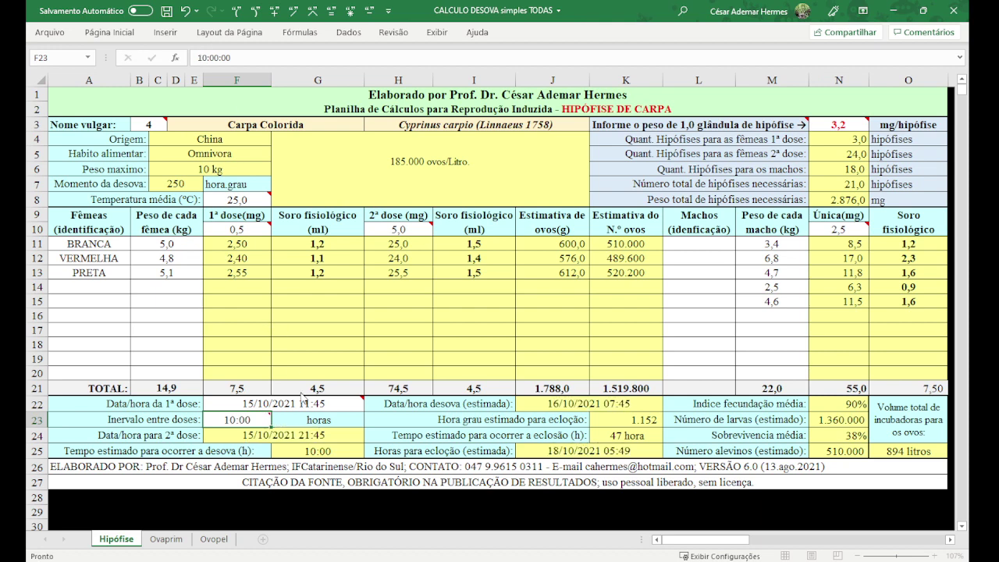
{"action": "key", "text": "Up"}
{"action": "key", "text": "Up"}
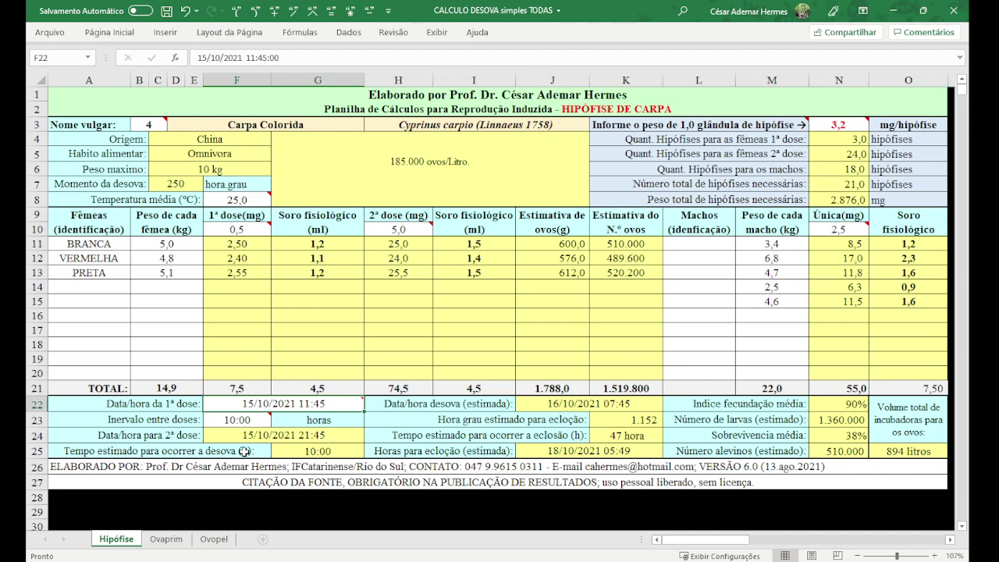
Try average temperatures of 22 °C and 28 °C to compare the estimated spawning and hatching times.
{"action": "left_click", "coordinate": [234, 200]}
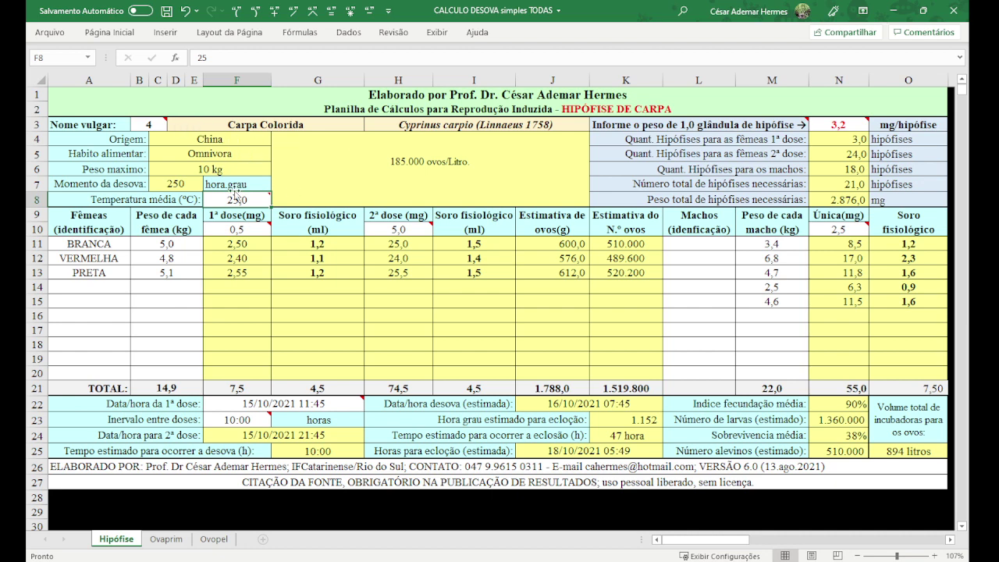
{"action": "mouse_move", "coordinate": [377, 223]}
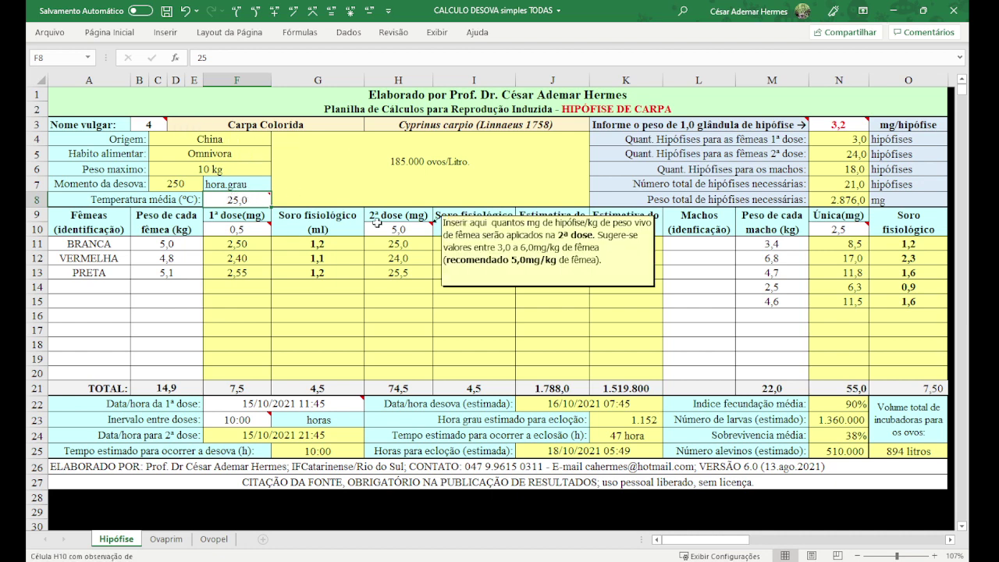
{"action": "type", "text": "22"}
{"action": "key", "text": "Return"}
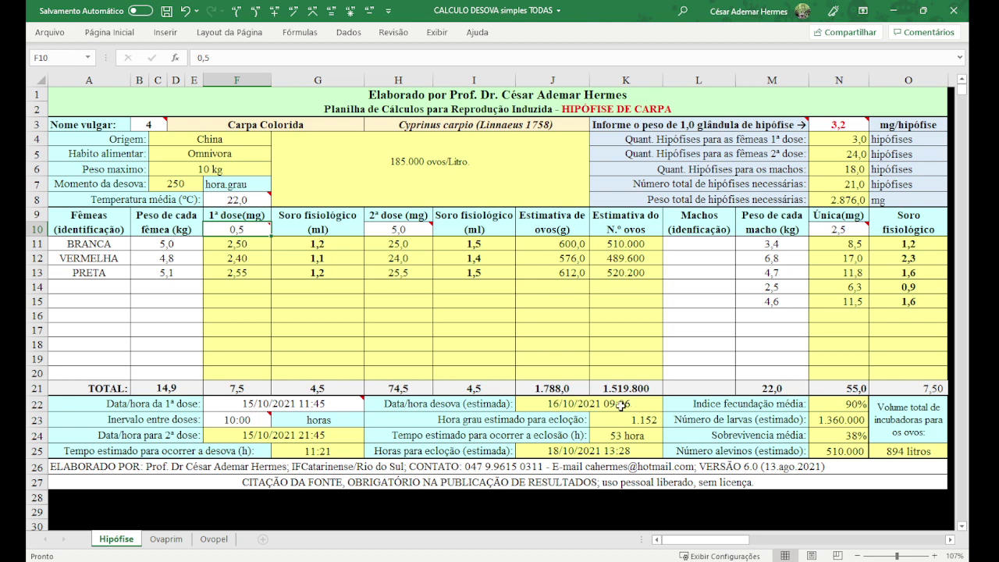
{"action": "left_click", "coordinate": [251, 201]}
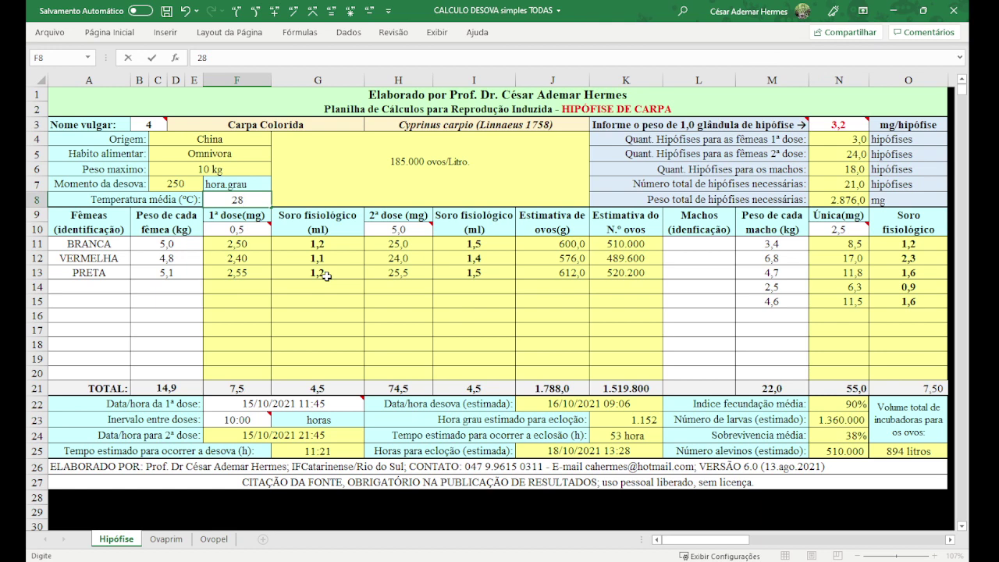
{"action": "key", "text": "Return"}
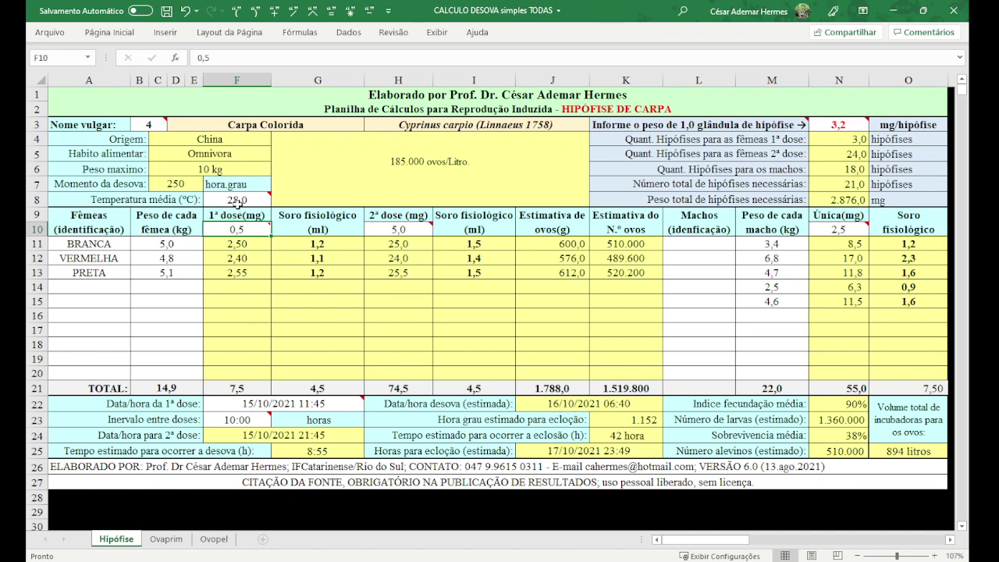
Set the average temperature to 25 °C.
{"action": "left_click", "coordinate": [237, 200]}
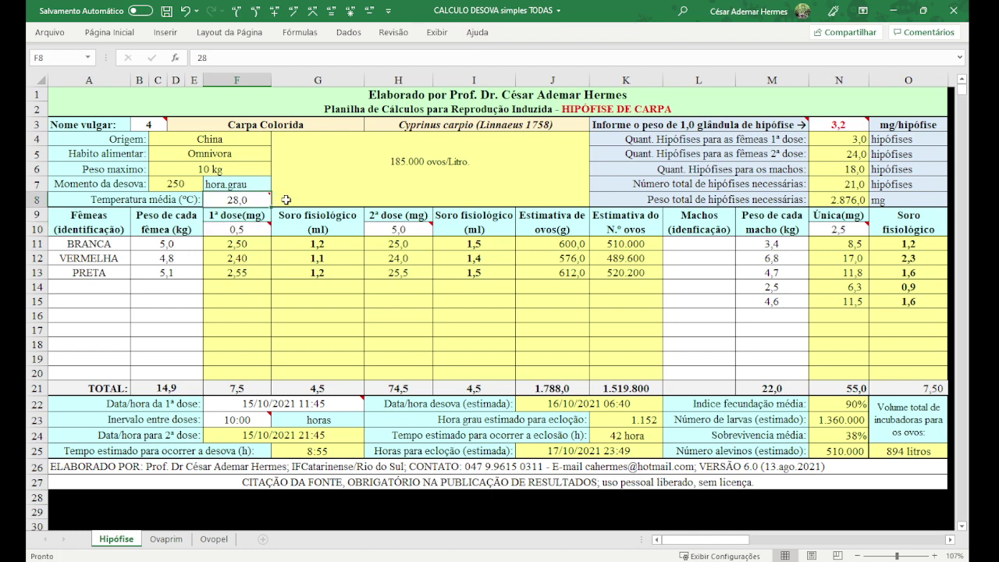
{"action": "type", "text": "25"}
{"action": "key", "text": "Return"}
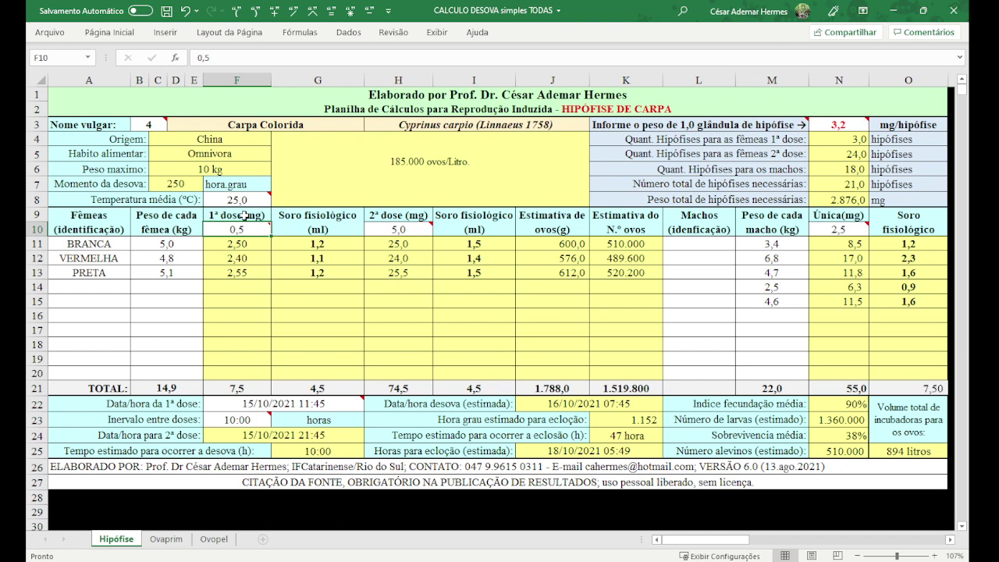
Switch the species to Piauçu by entering code 12 for the common name.
{"action": "left_click", "coordinate": [145, 122]}
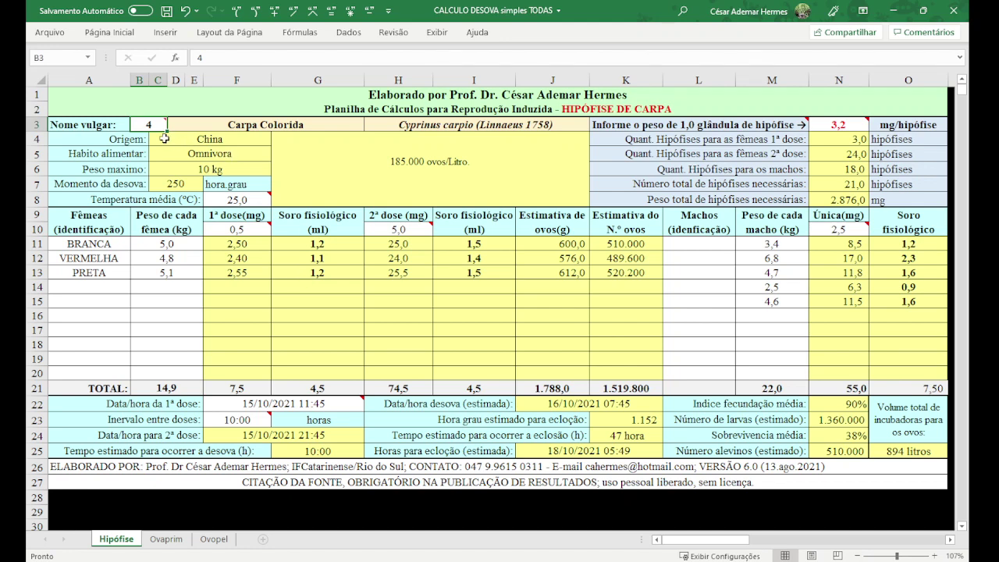
{"action": "mouse_move", "coordinate": [155, 125]}
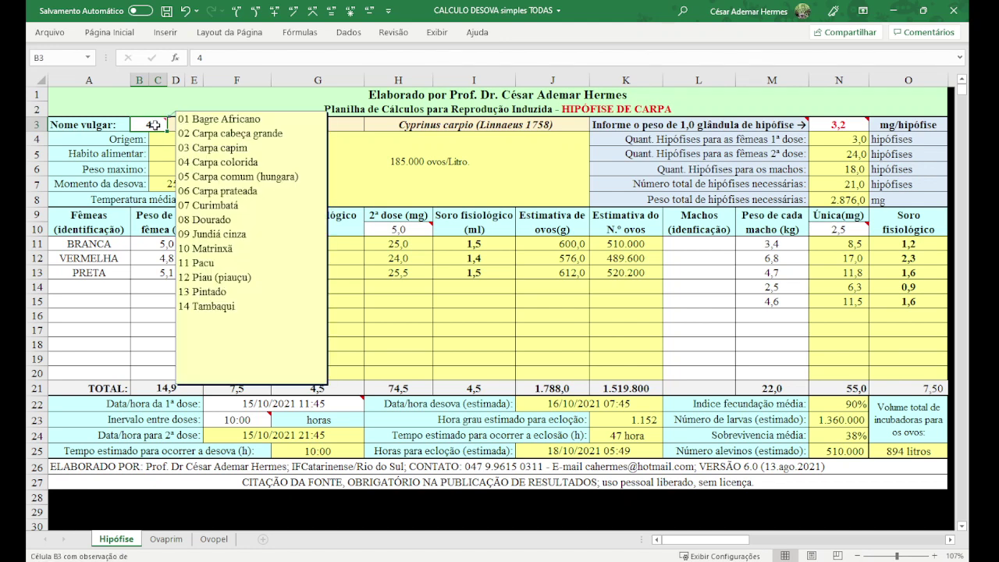
{"action": "type", "text": "12"}
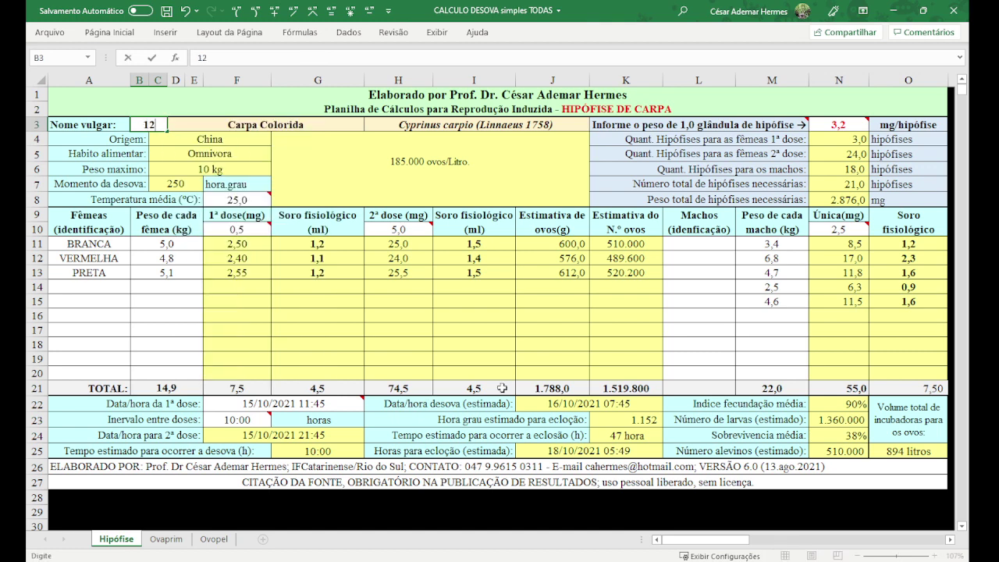
{"action": "key", "text": "Return"}
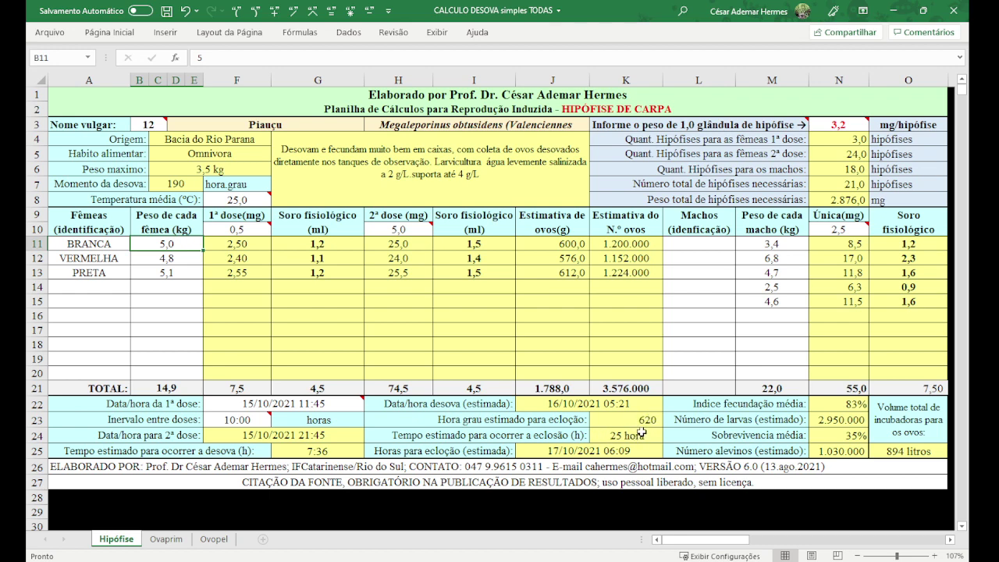
Switch the species back to Carpa Colorida by entering code 4 for the common name.
{"action": "left_click", "coordinate": [225, 201]}
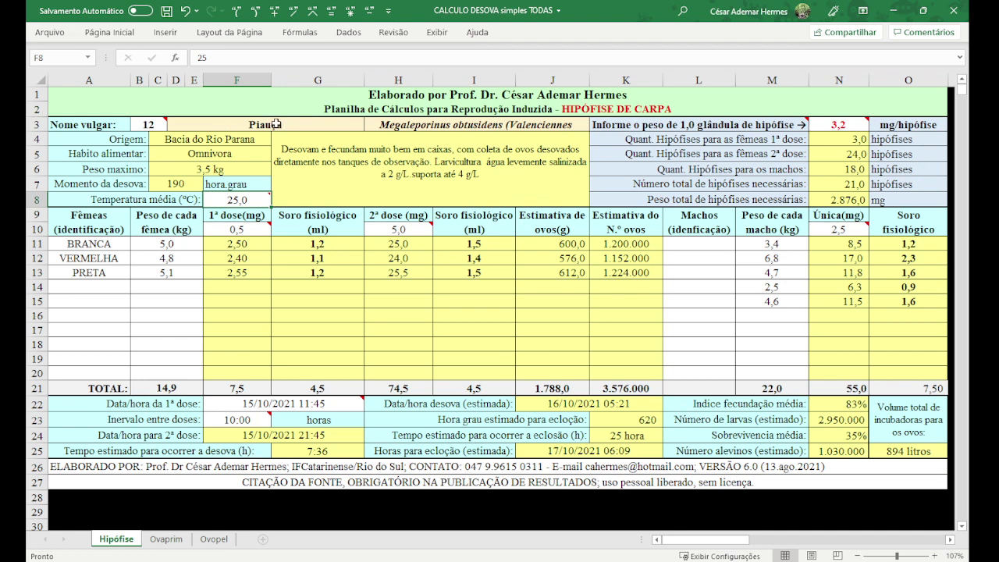
{"action": "left_click", "coordinate": [148, 123]}
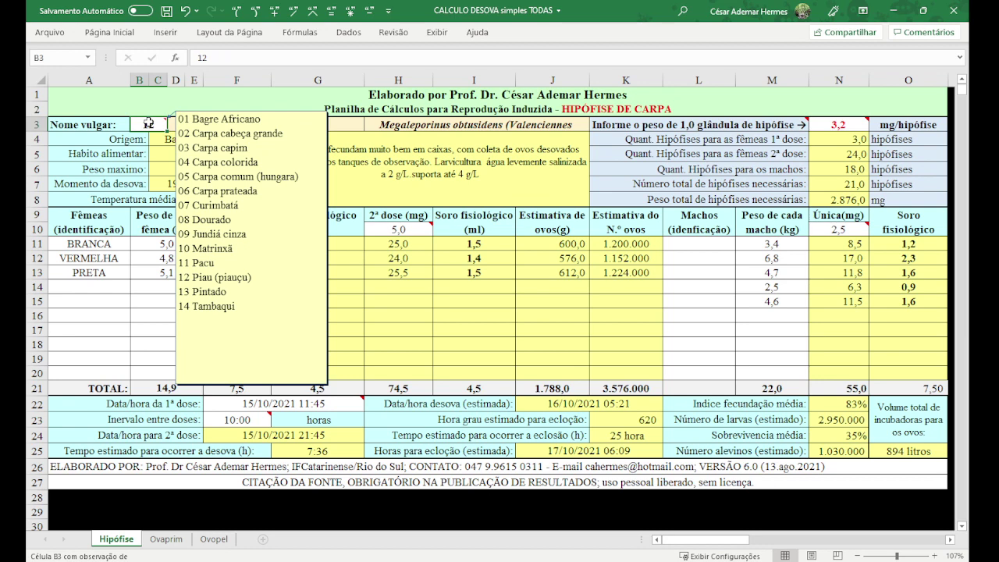
{"action": "type", "text": "4"}
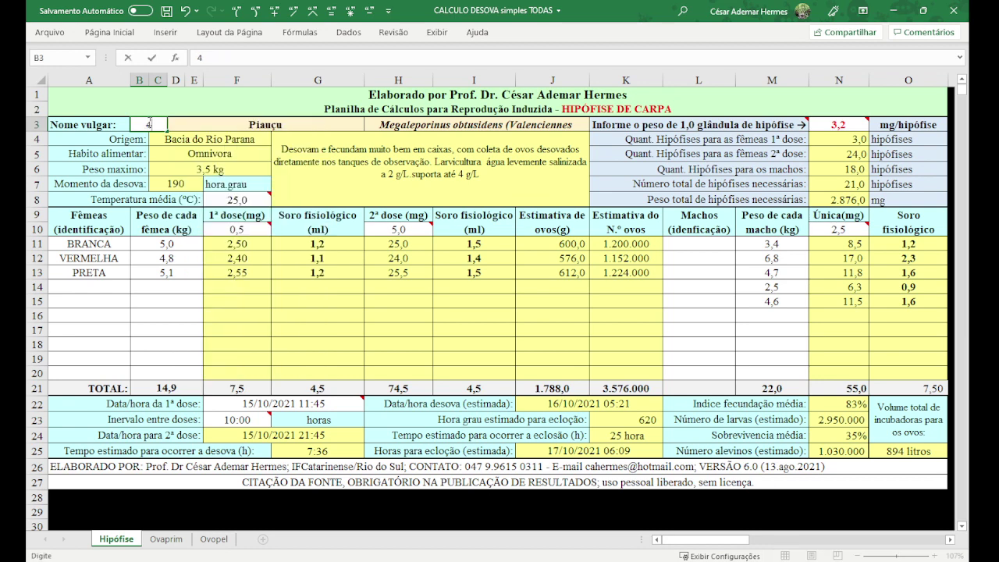
{"action": "key", "text": "Return"}
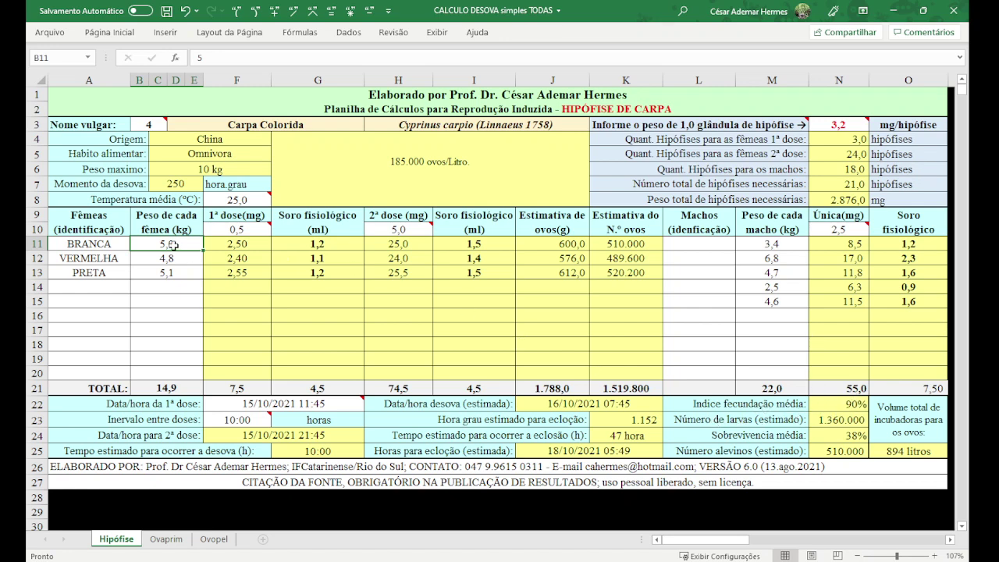
Clear the average temperature and the weight of one hypophysis gland.
{"action": "left_click_drag", "start_coordinate": [172, 245], "coordinate": [176, 281]}
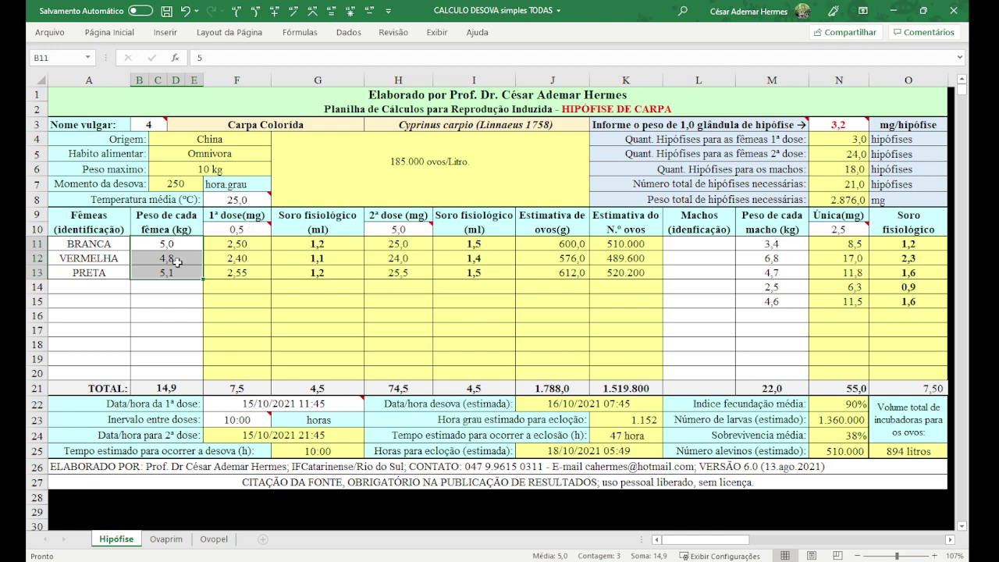
{"action": "left_click", "coordinate": [154, 314]}
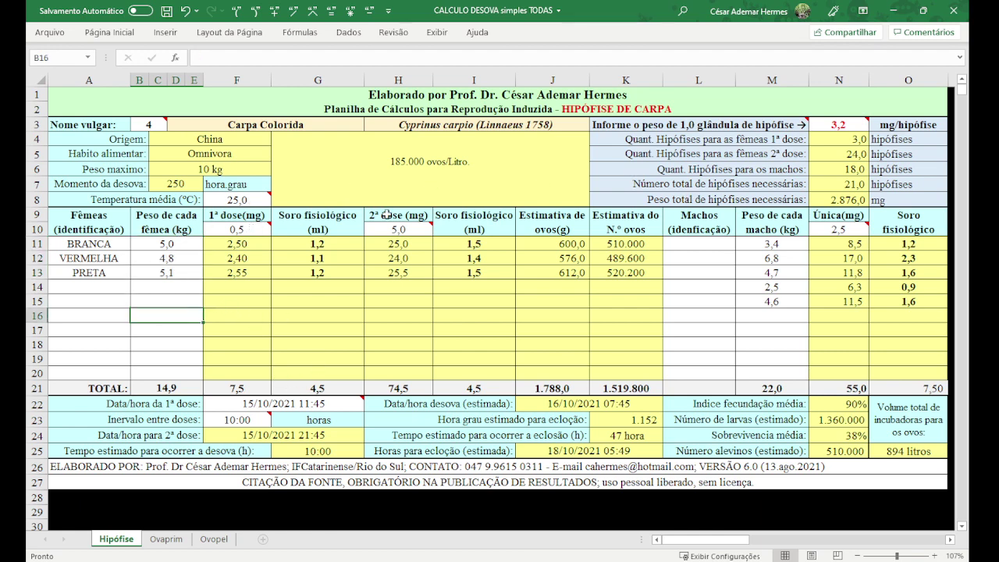
{"action": "left_click", "coordinate": [250, 199]}
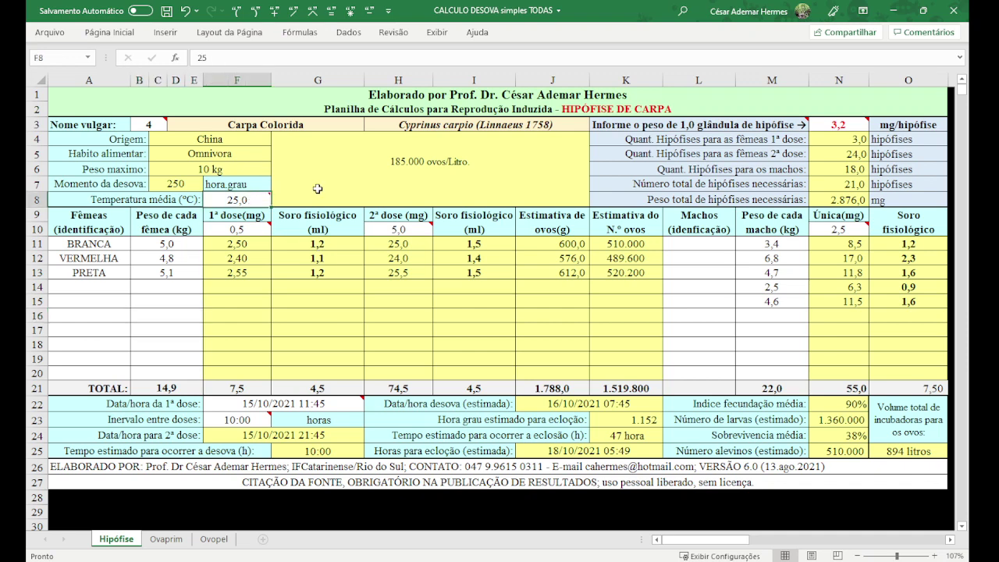
{"action": "key", "text": "Delete"}
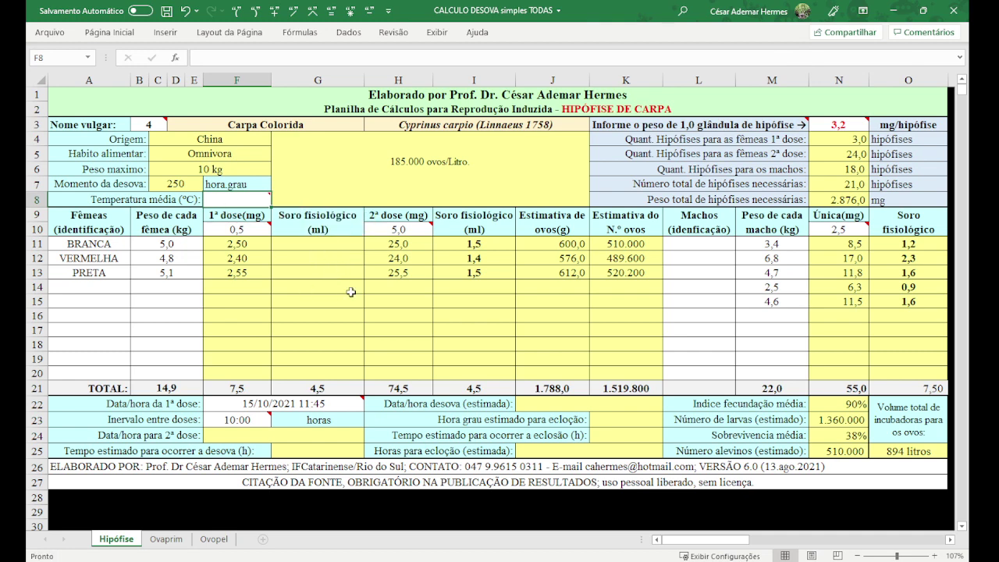
{"action": "left_click", "coordinate": [835, 129]}
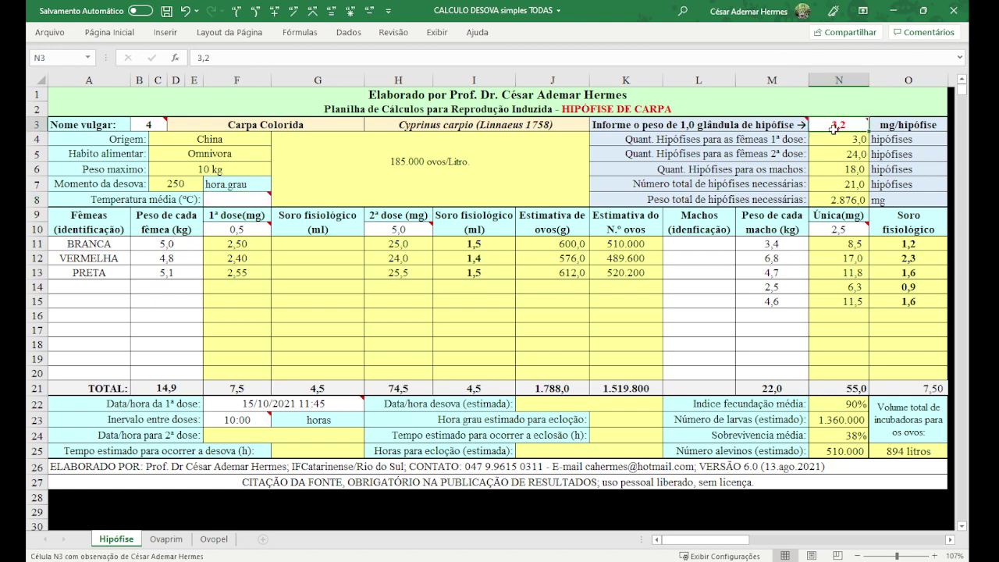
{"action": "key", "text": "Delete"}
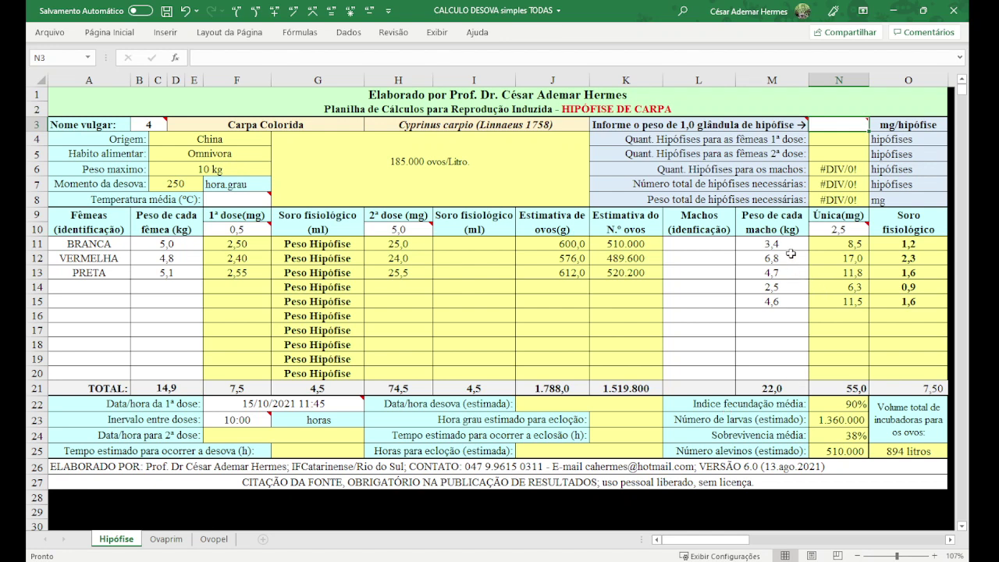
Clear all the entered weights from the male weight column.
{"action": "left_click_drag", "start_coordinate": [788, 251], "coordinate": [776, 324]}
{"action": "key", "text": "Delete"}
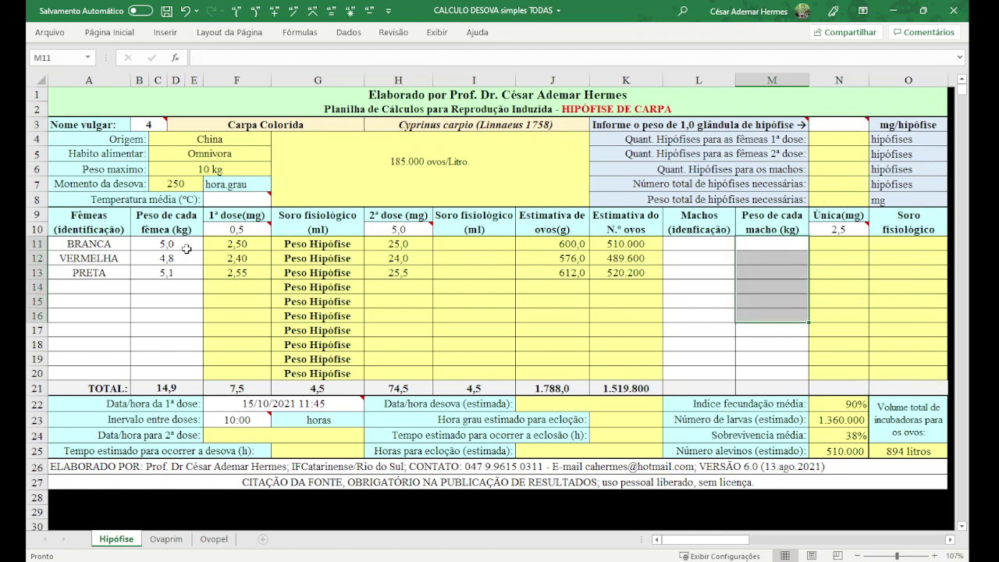
Clear all the entered weights from the female weight column.
{"action": "left_click_drag", "start_coordinate": [624, 243], "coordinate": [624, 301]}
{"action": "left_click_drag", "start_coordinate": [166, 243], "coordinate": [183, 305]}
{"action": "key", "text": "Delete"}
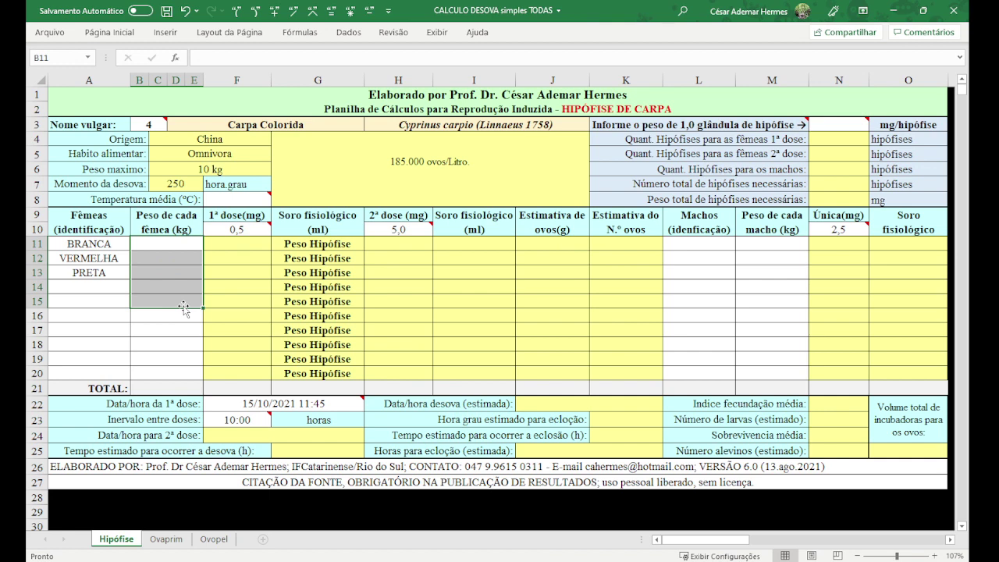
Undo the clearing of the female weights, male weights, hypophysis gland weight and average temperature.
{"action": "left_click", "coordinate": [186, 10]}
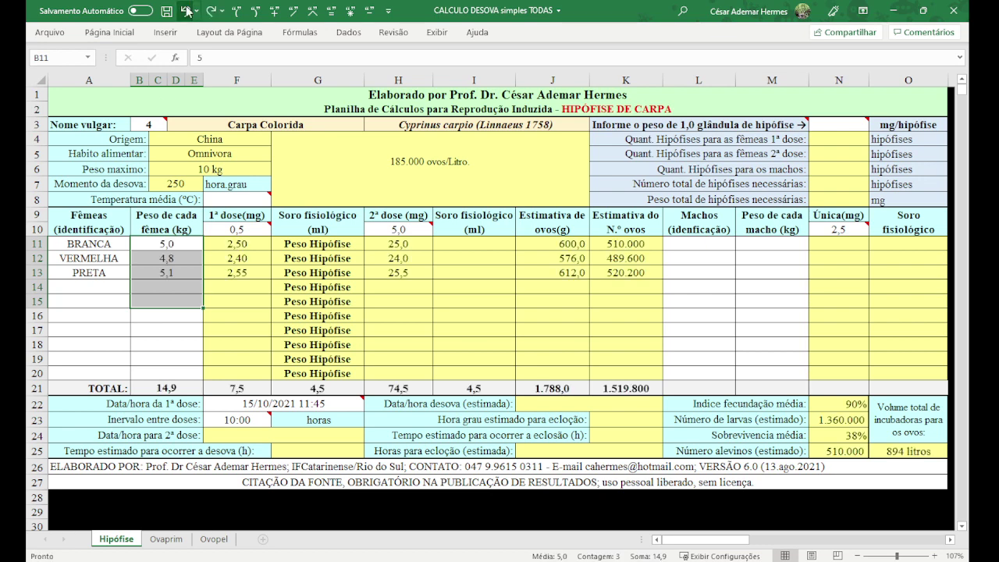
{"action": "left_click", "coordinate": [186, 10]}
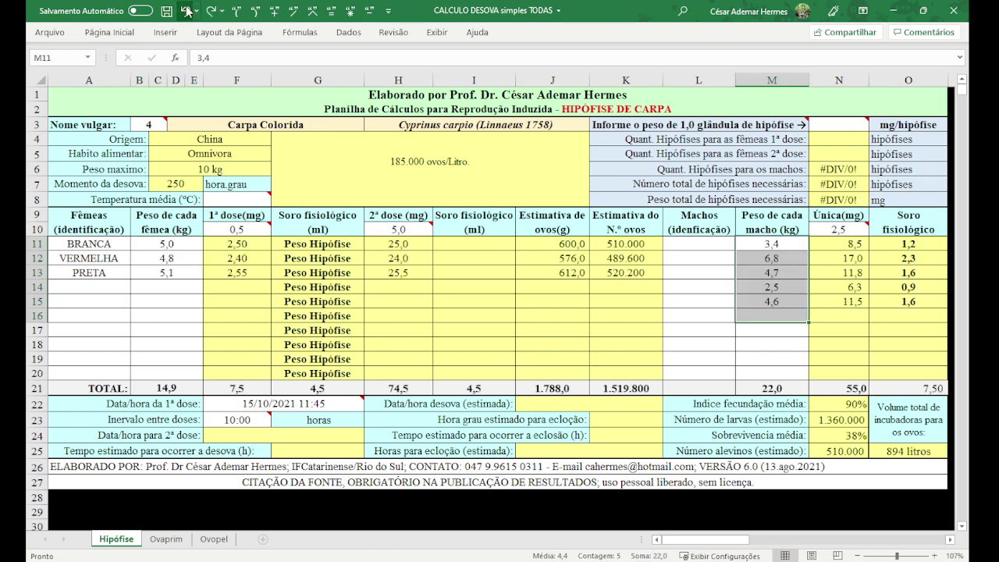
{"action": "left_click", "coordinate": [186, 9]}
{"action": "left_click", "coordinate": [186, 9]}
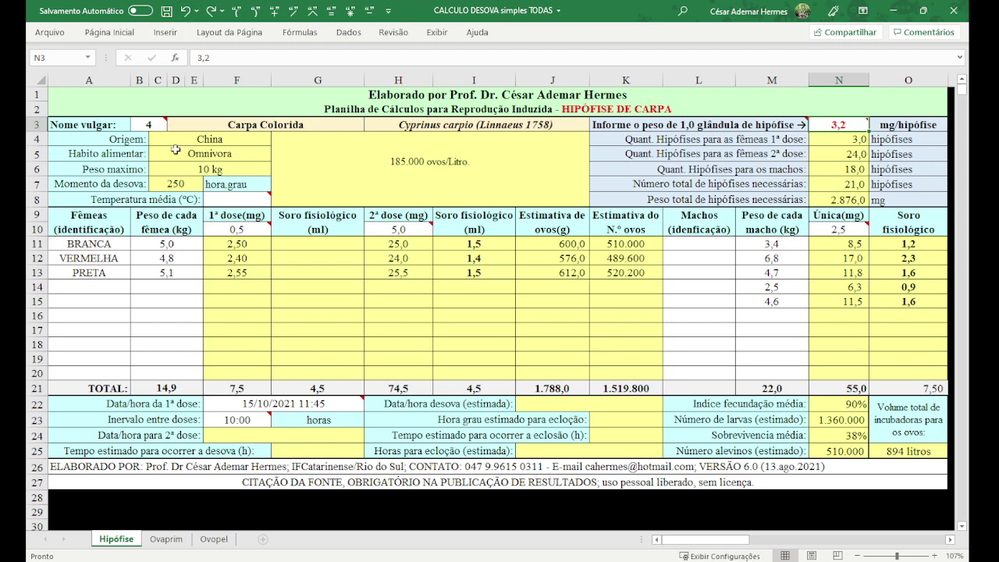
{"action": "left_click", "coordinate": [174, 259]}
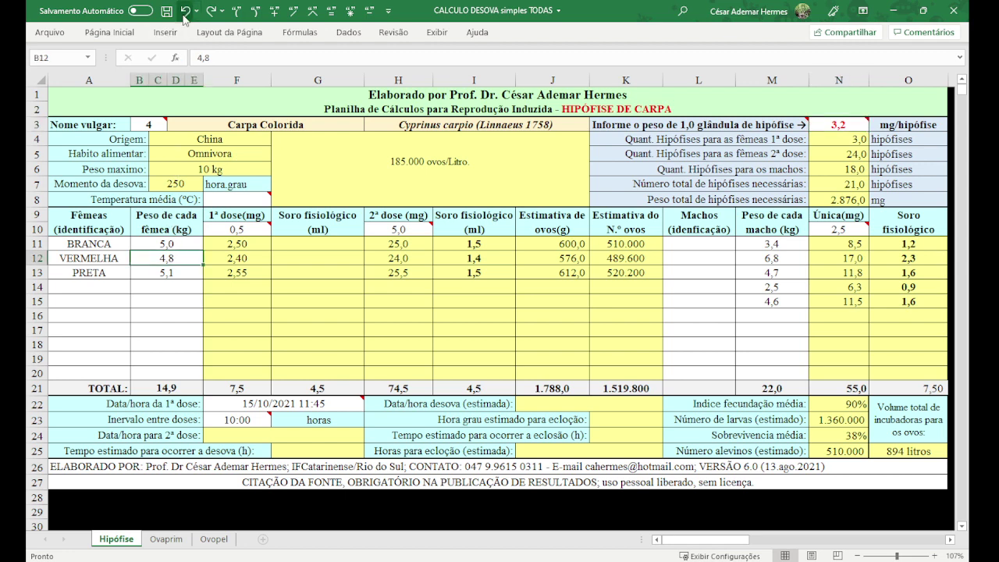
{"action": "left_click", "coordinate": [185, 11]}
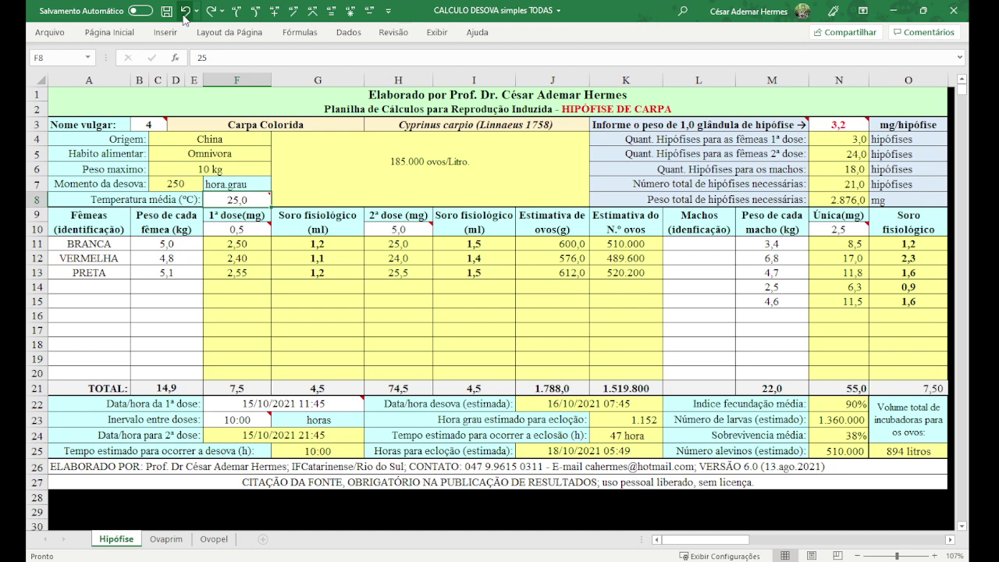
{"action": "left_click", "coordinate": [169, 289]}
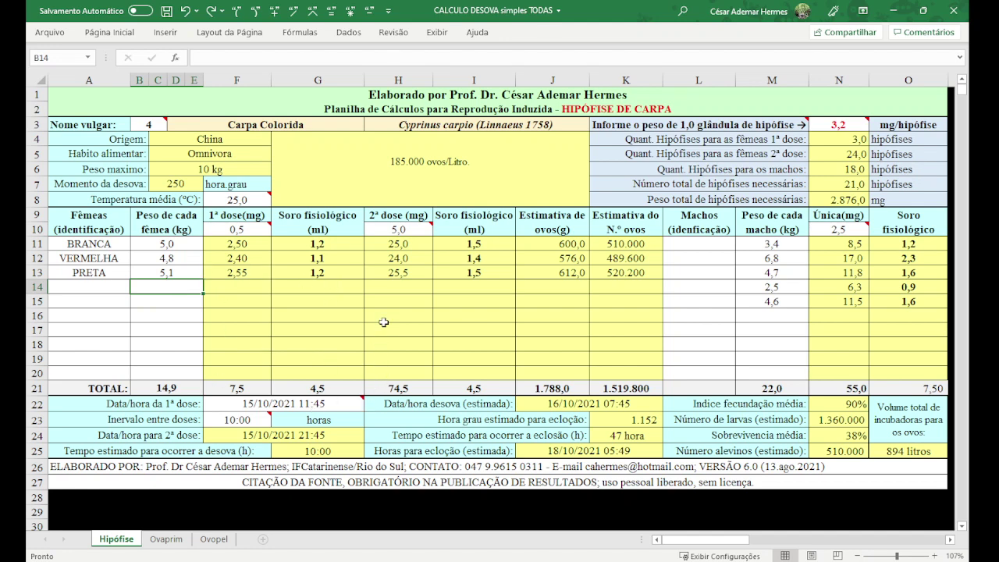
{"action": "left_click", "coordinate": [165, 271]}
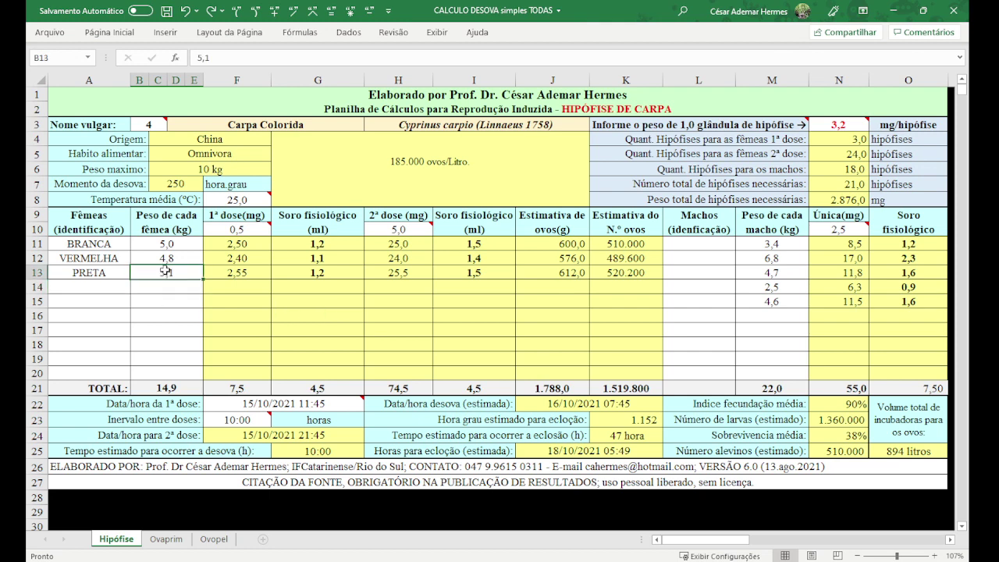
{"action": "left_click", "coordinate": [176, 256]}
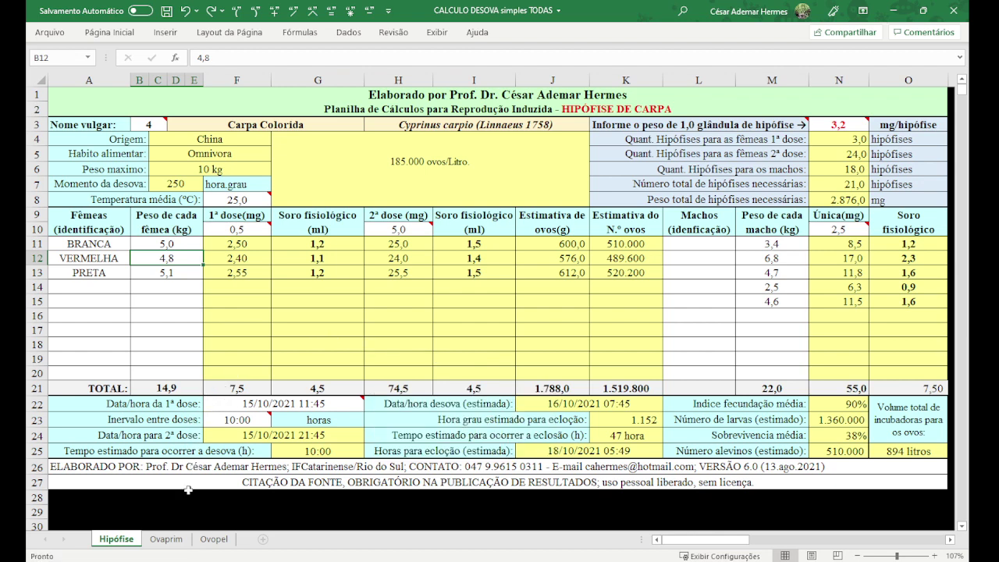
Open the Ovaprim sheet and clear the first dose rate for the females.
{"action": "left_click", "coordinate": [168, 542]}
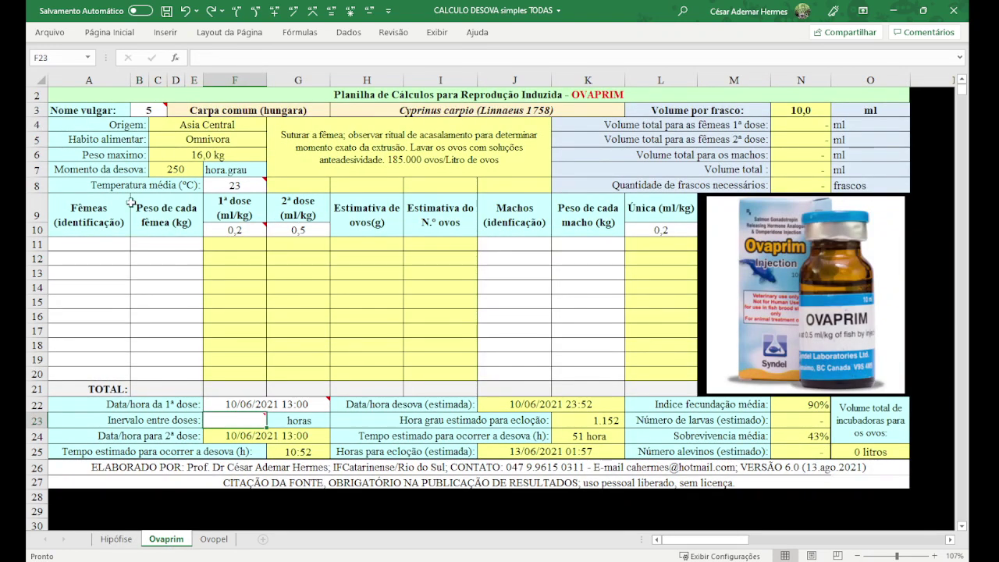
{"action": "left_click", "coordinate": [232, 230]}
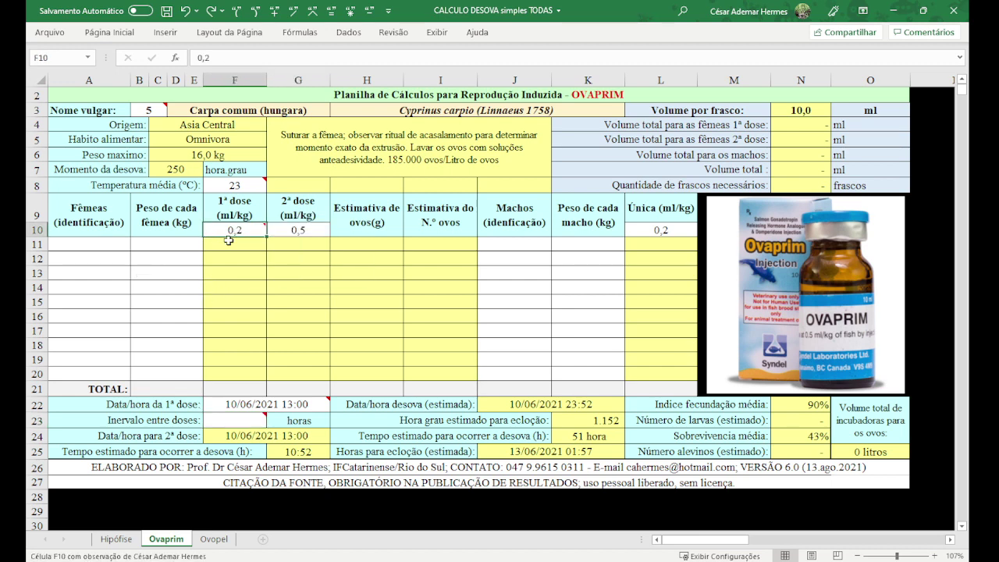
{"action": "key", "text": "Delete"}
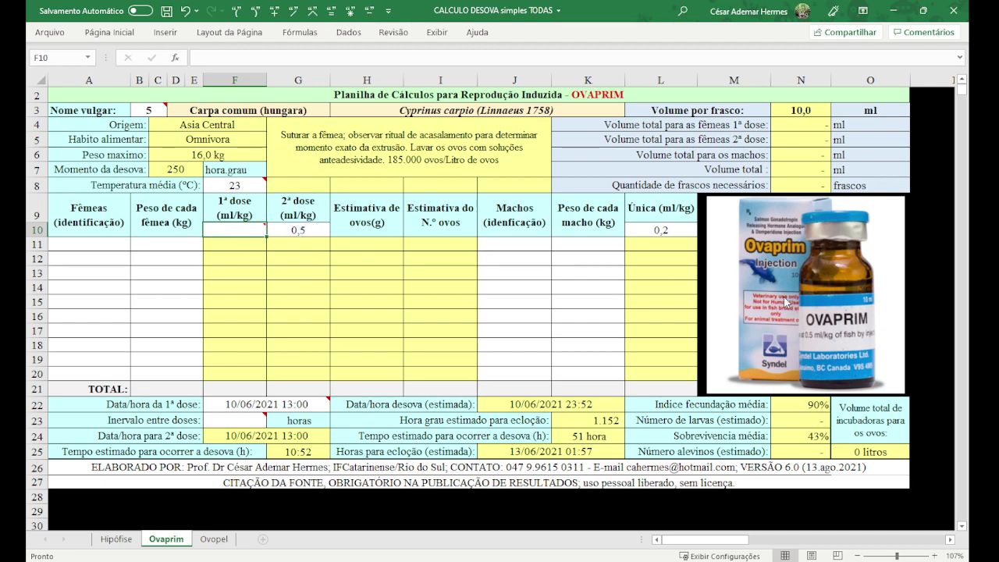
{"action": "mouse_move", "coordinate": [227, 230]}
View the Ovopel calculation sheet and return to the Hipófise sheet.
{"action": "left_click", "coordinate": [224, 540]}
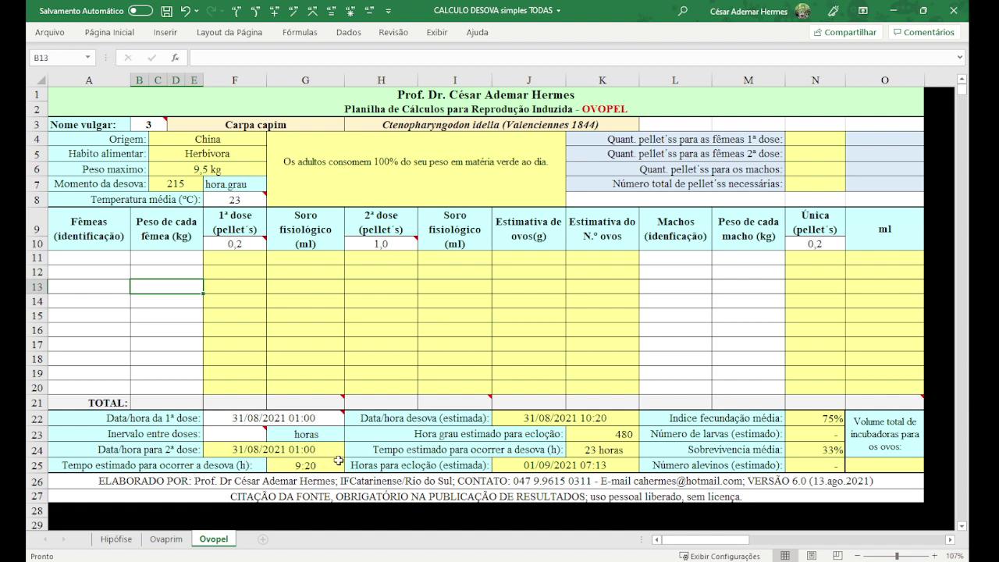
{"action": "left_click", "coordinate": [117, 539], "text": "ctrl"}
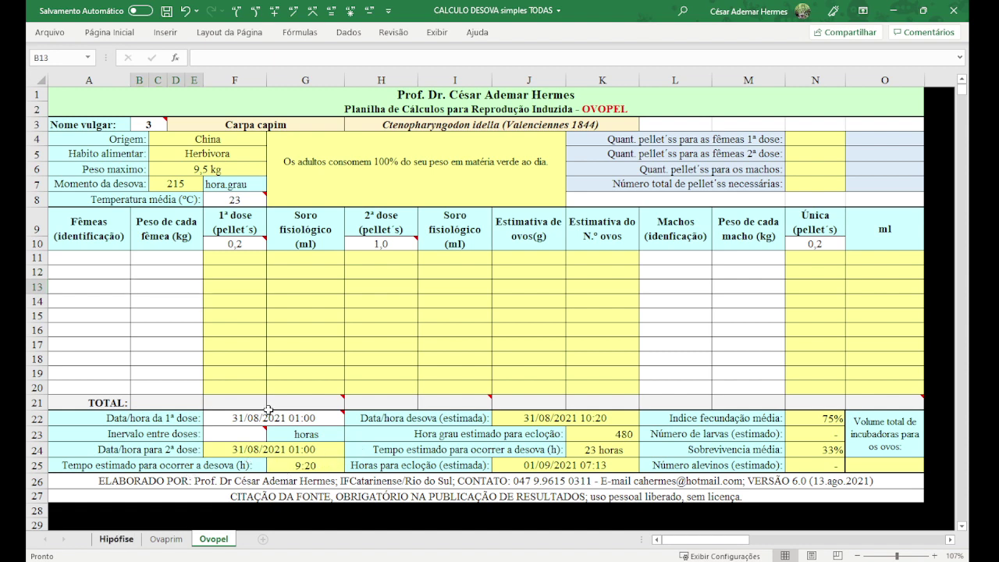